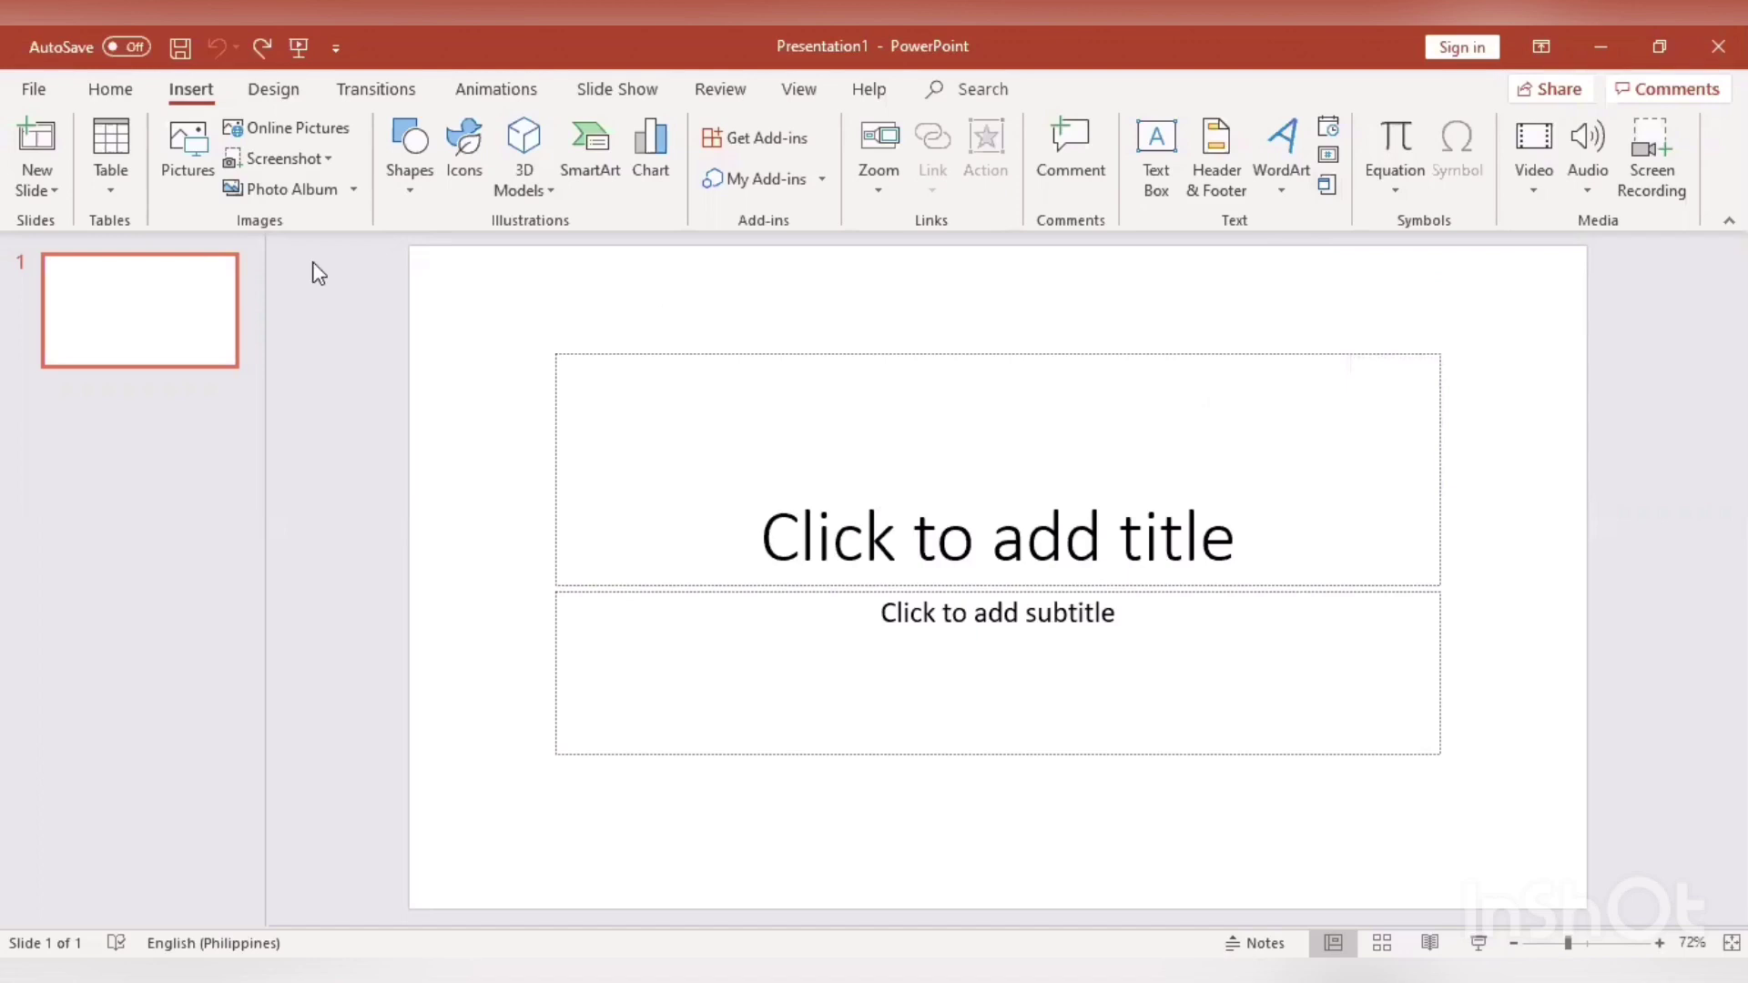
Insert the Untitled-1 and You Can Do It pictures from Documents onto the title slide.
left_click(200, 148)
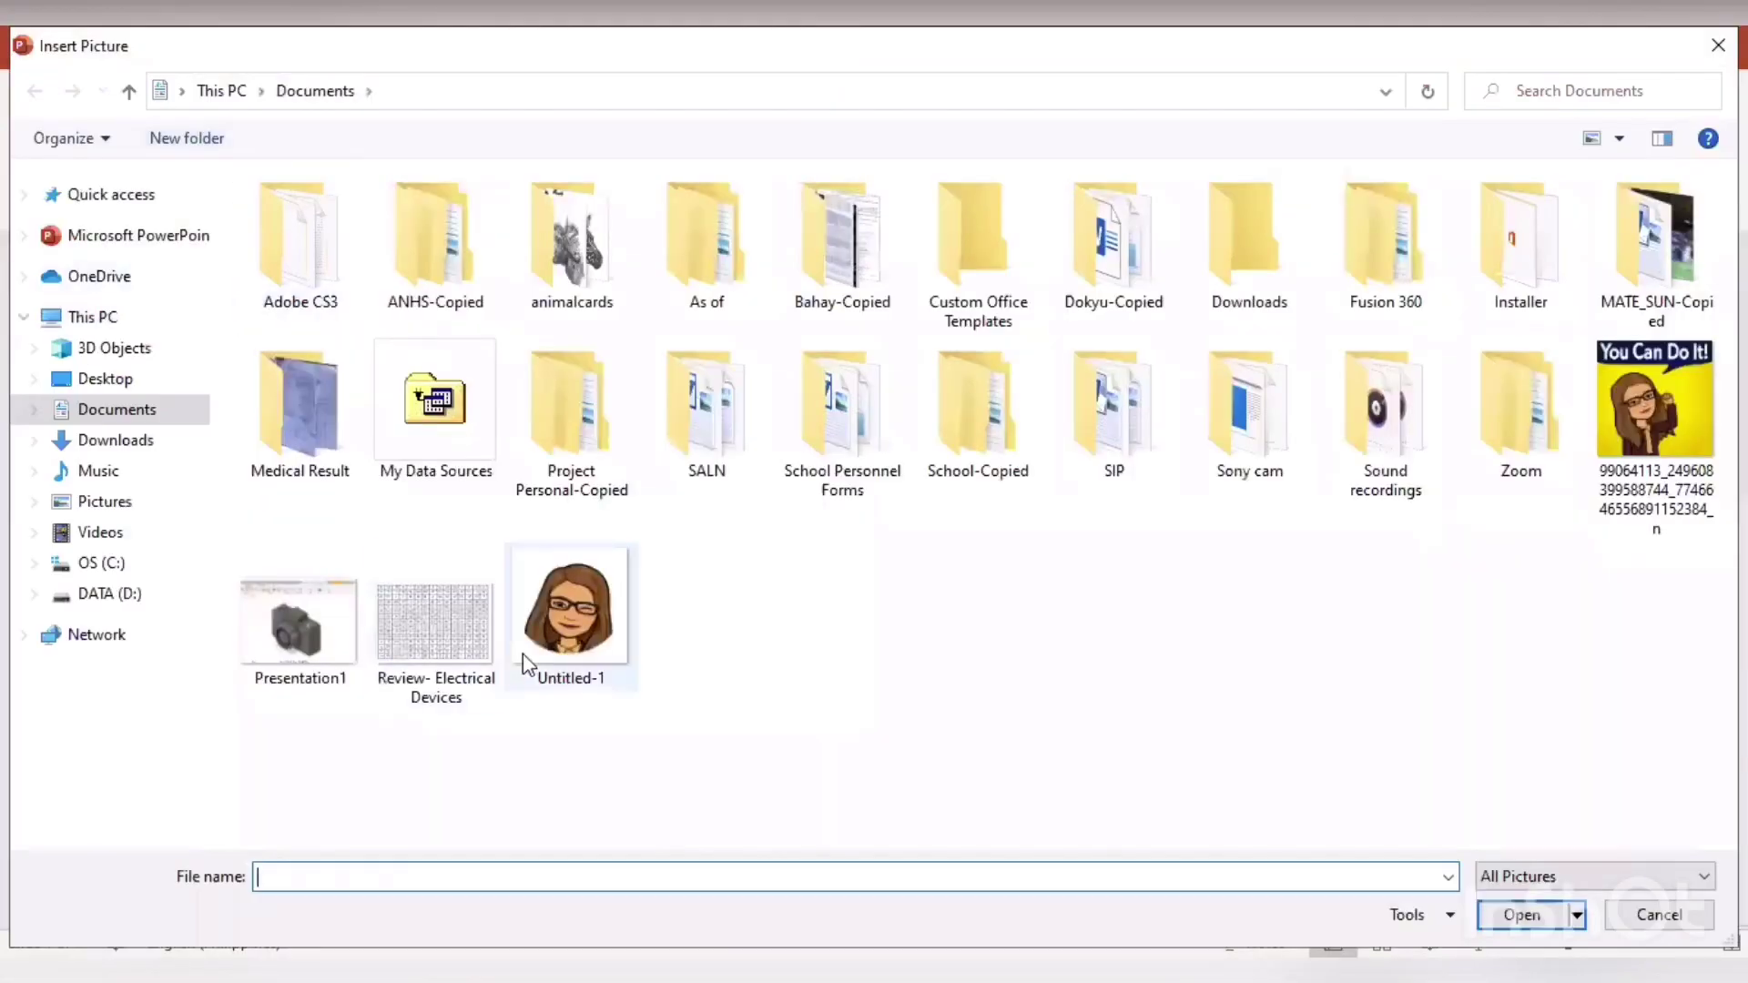
left_click(586, 631)
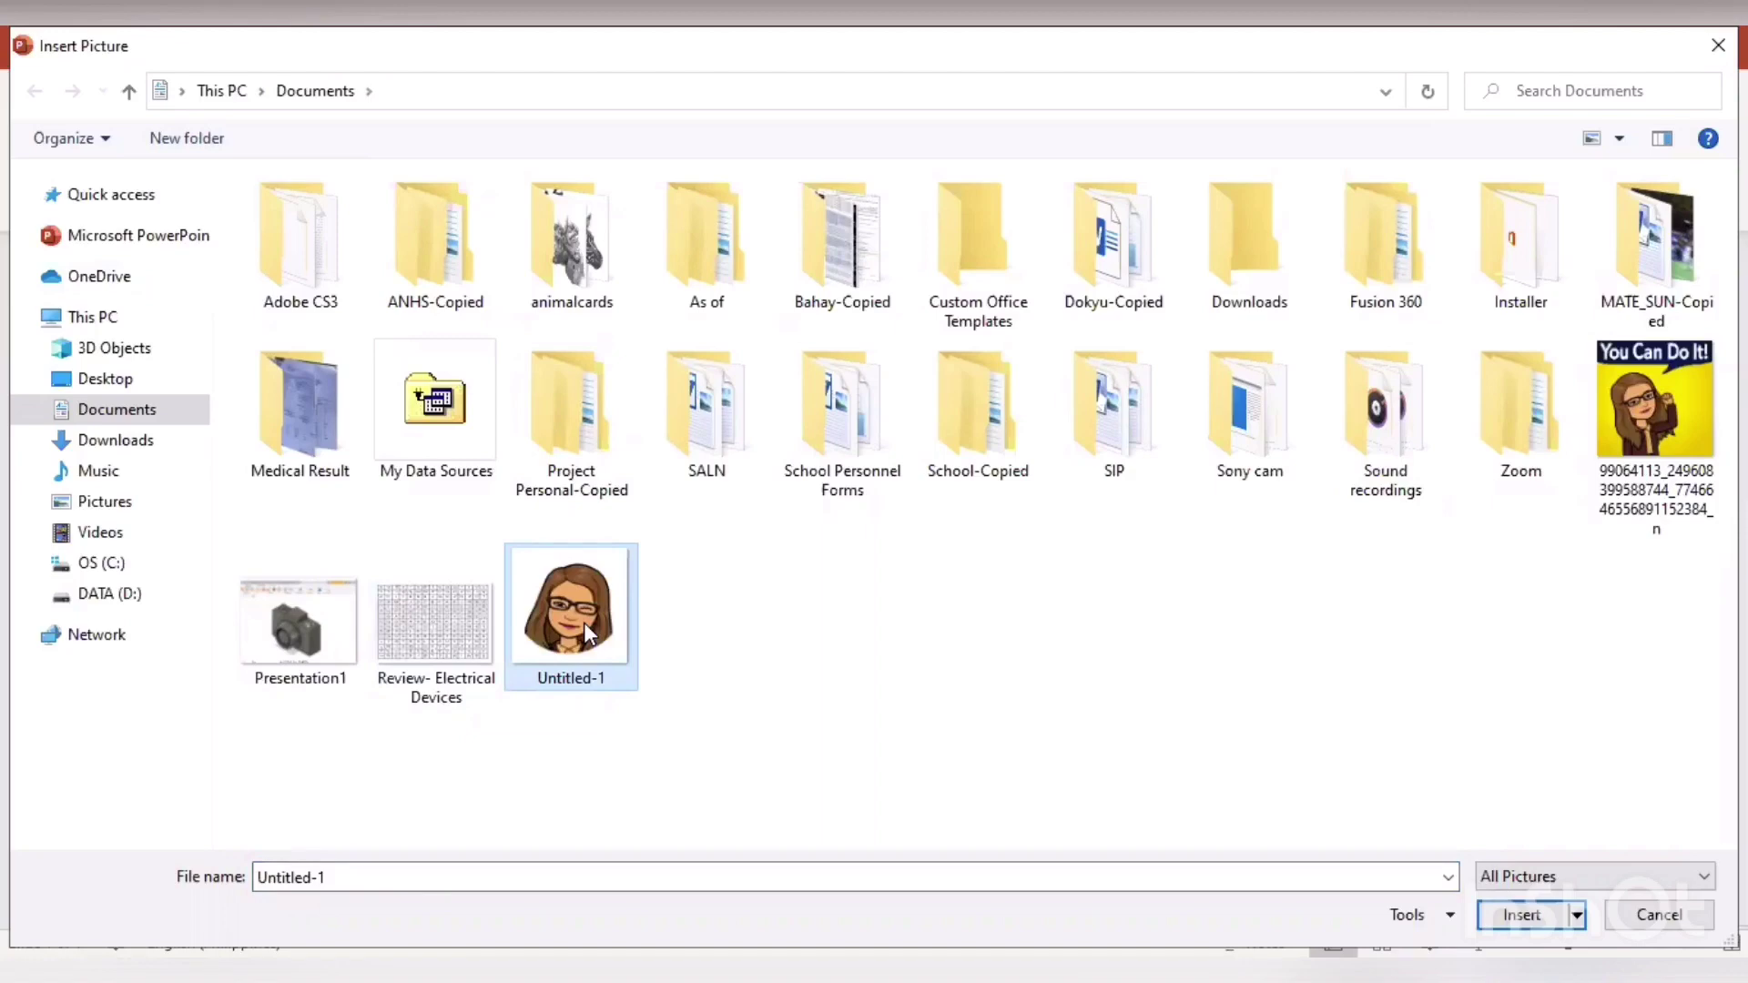
left_click(1664, 438, "ctrl")
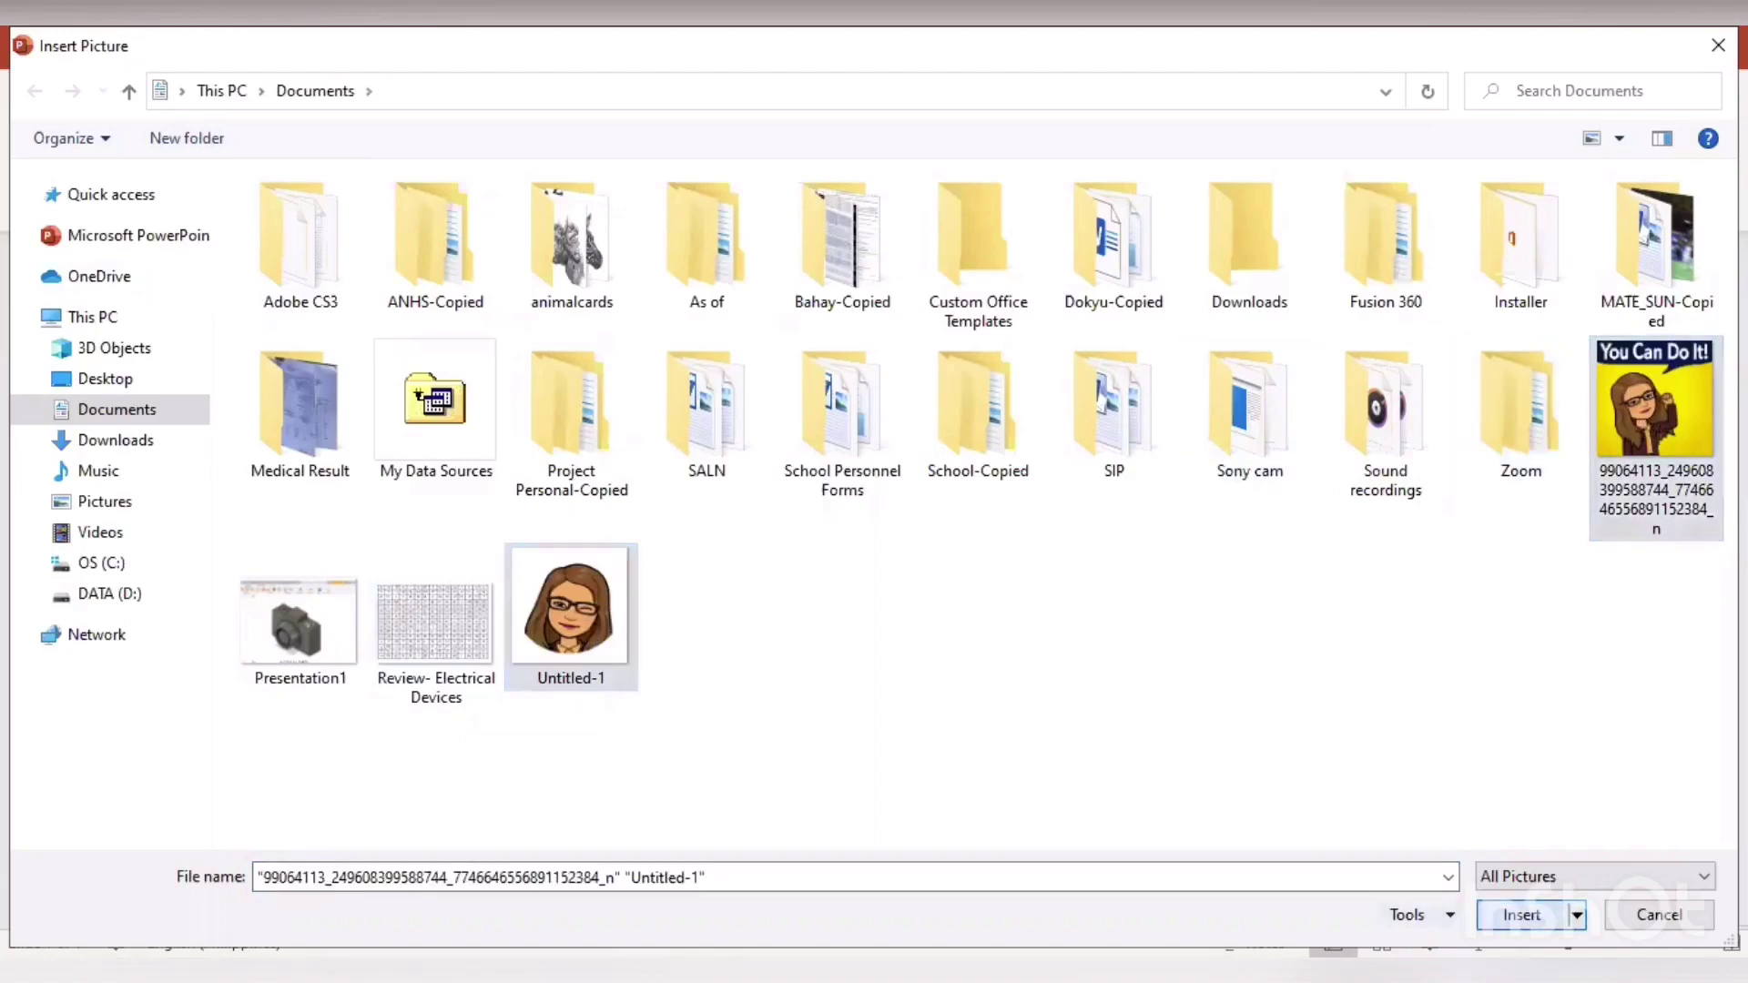
left_click(1520, 914)
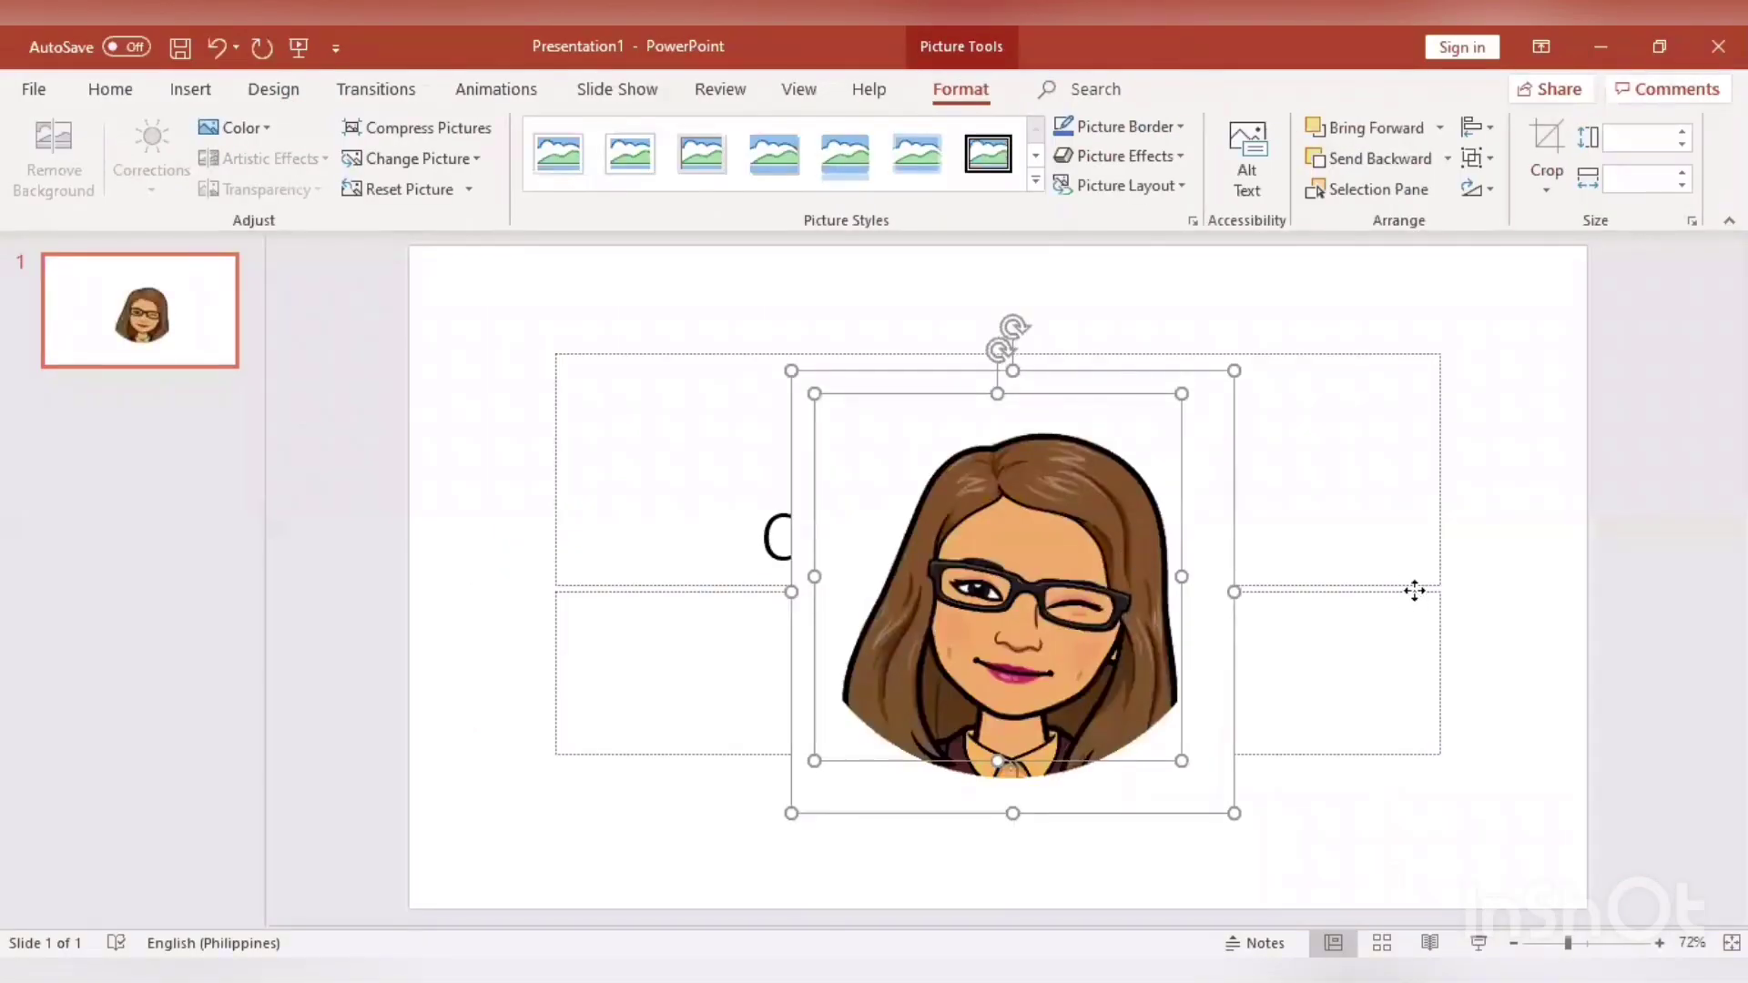
Move the round bitmoji to the right and the You Can Do It picture to the left.
left_click(1014, 531)
left_click(1014, 532)
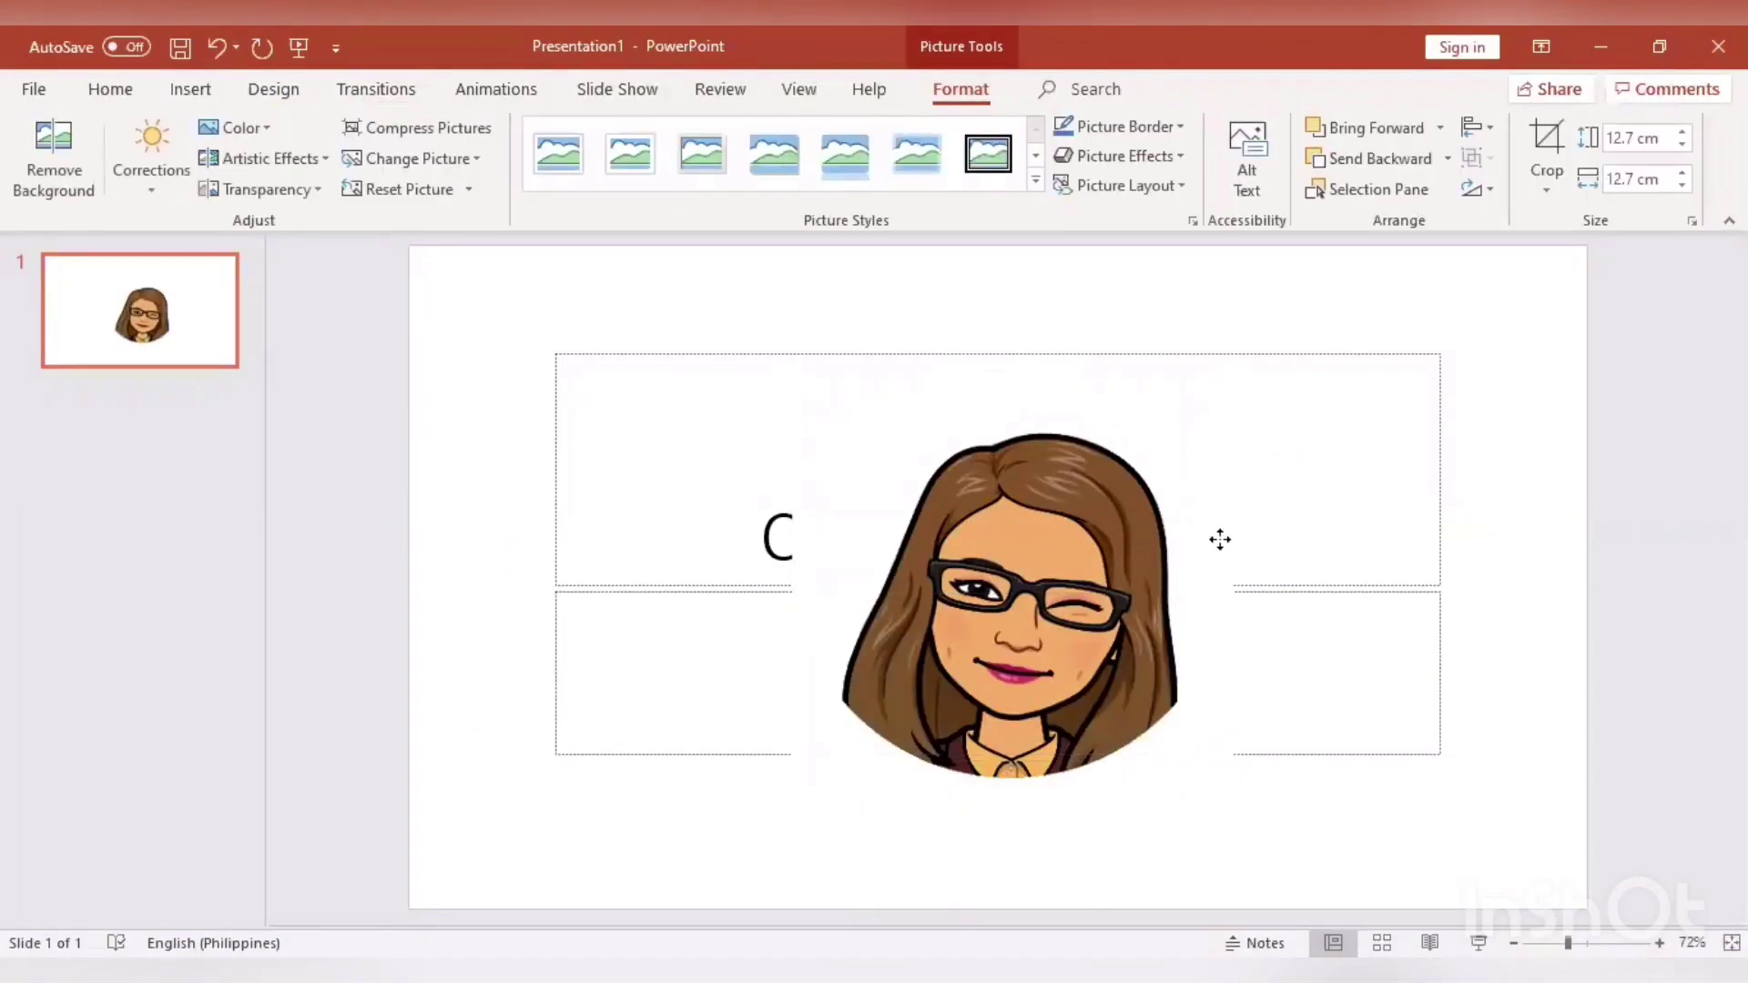
left_click_drag(1220, 540, 1371, 522)
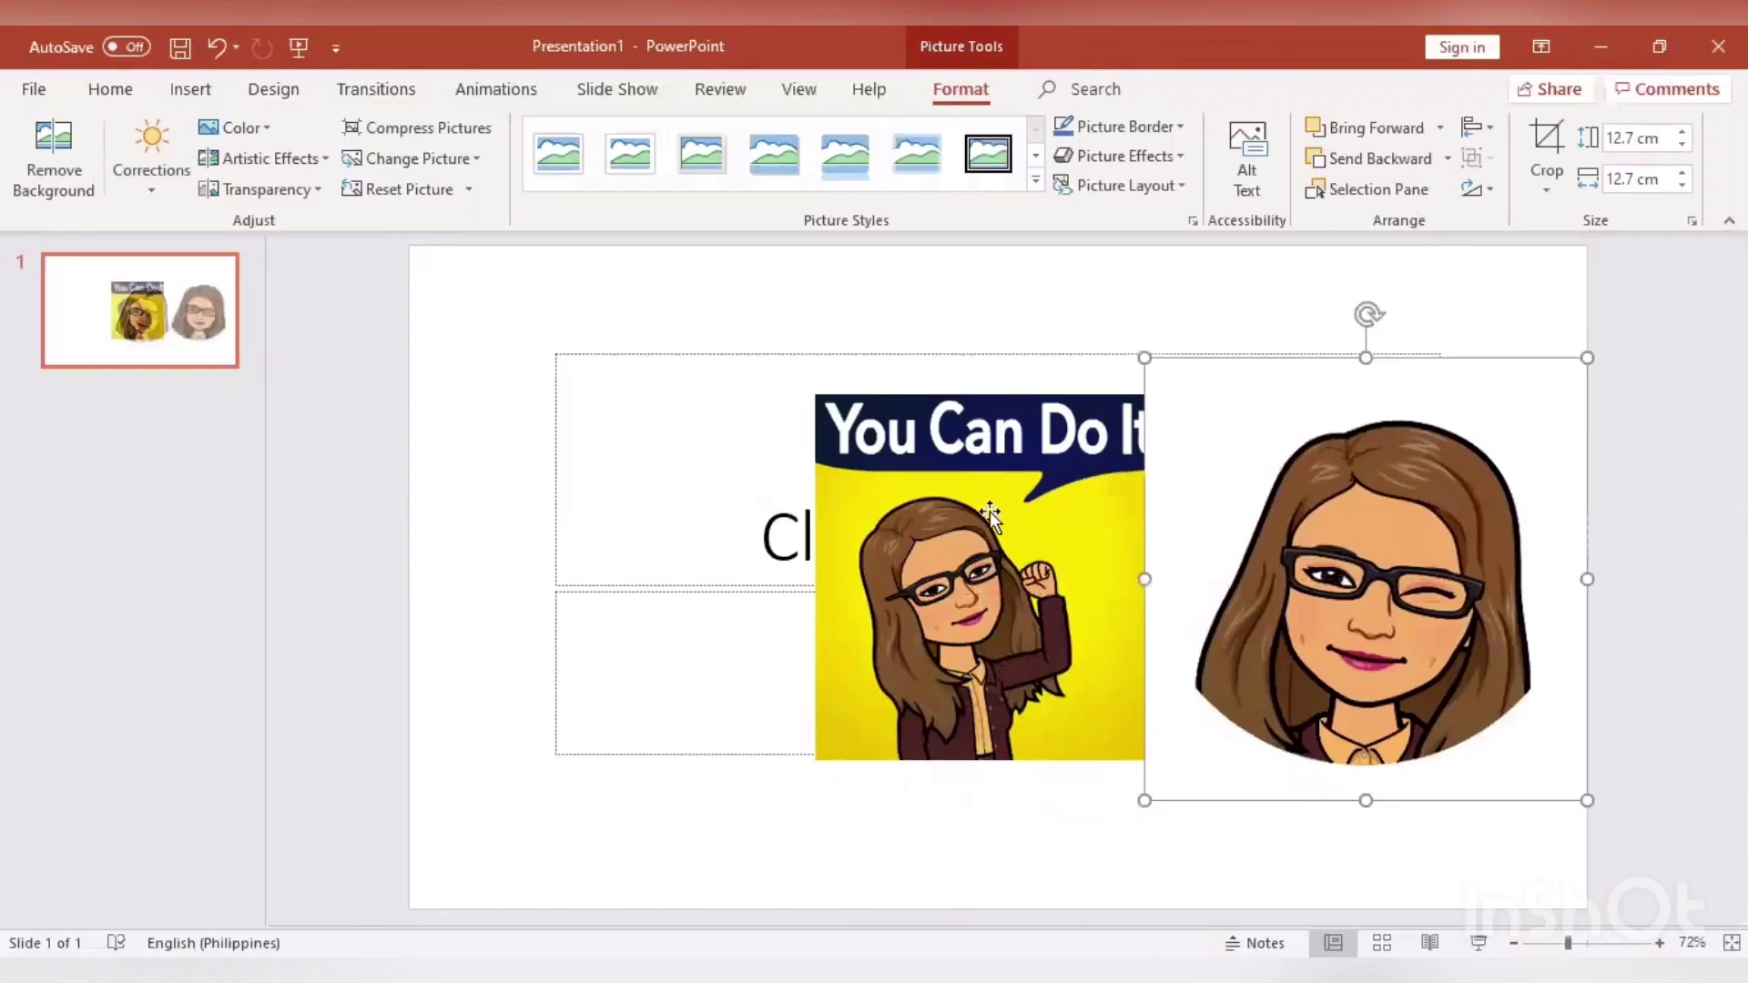
left_click_drag(990, 511, 640, 484)
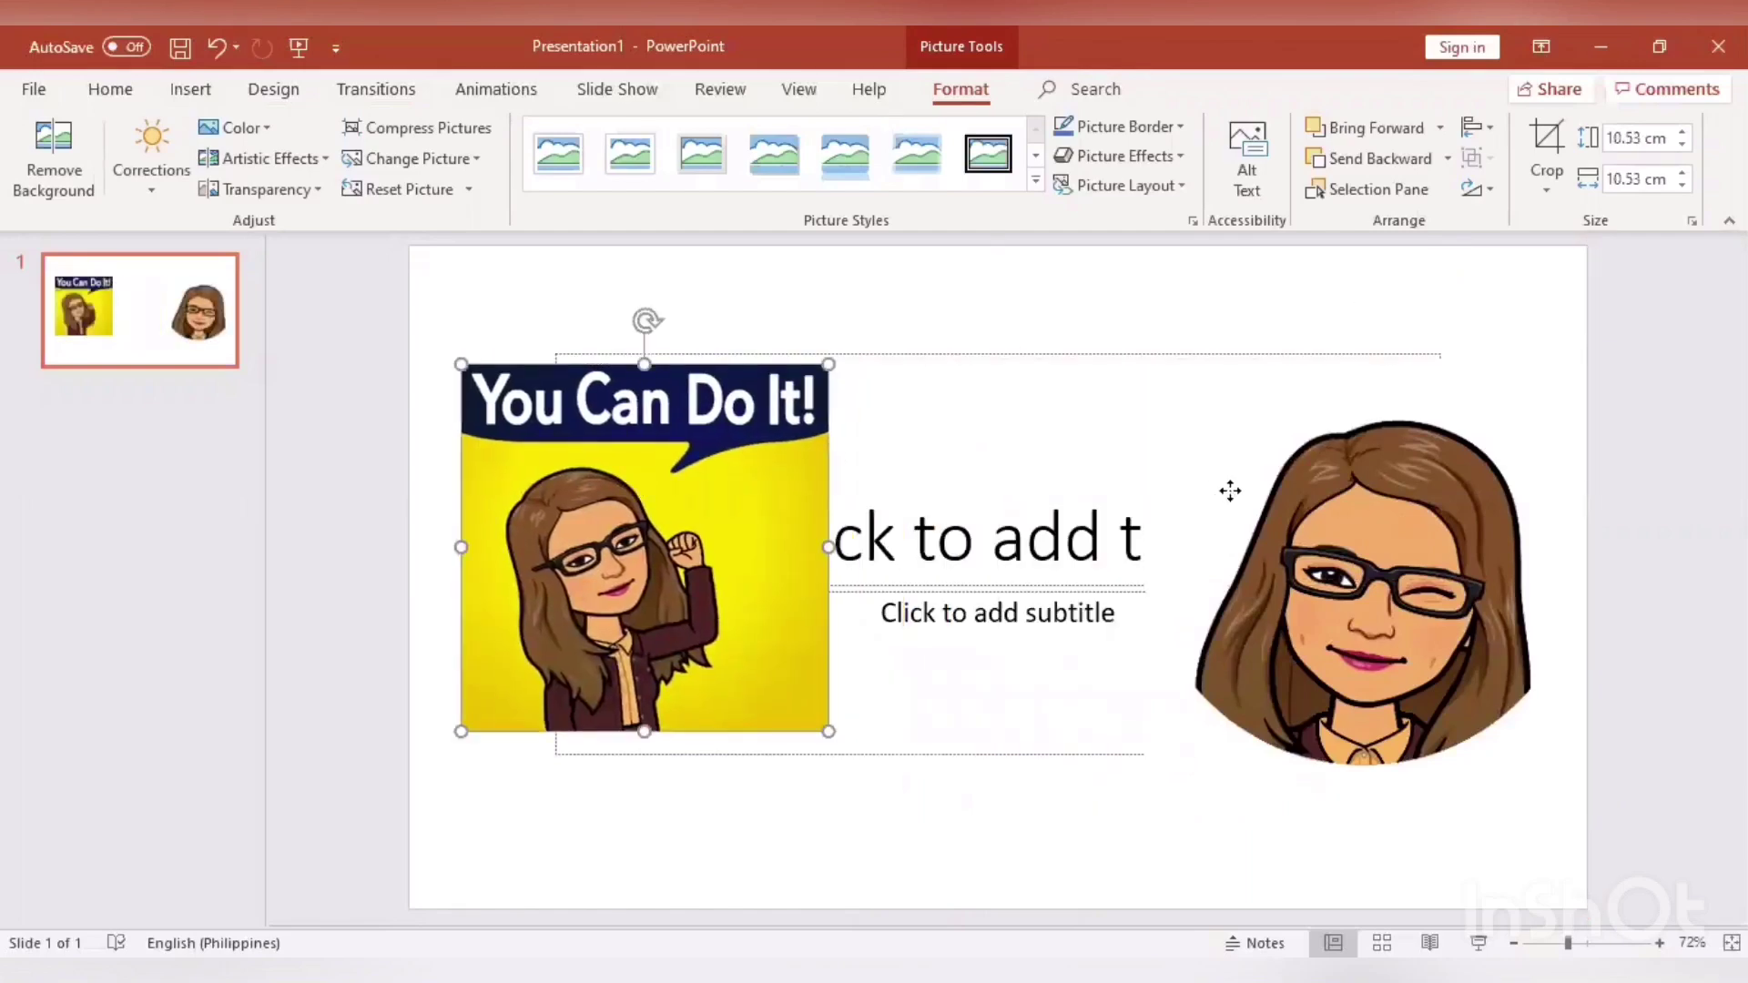
left_click_drag(1229, 488, 1126, 473)
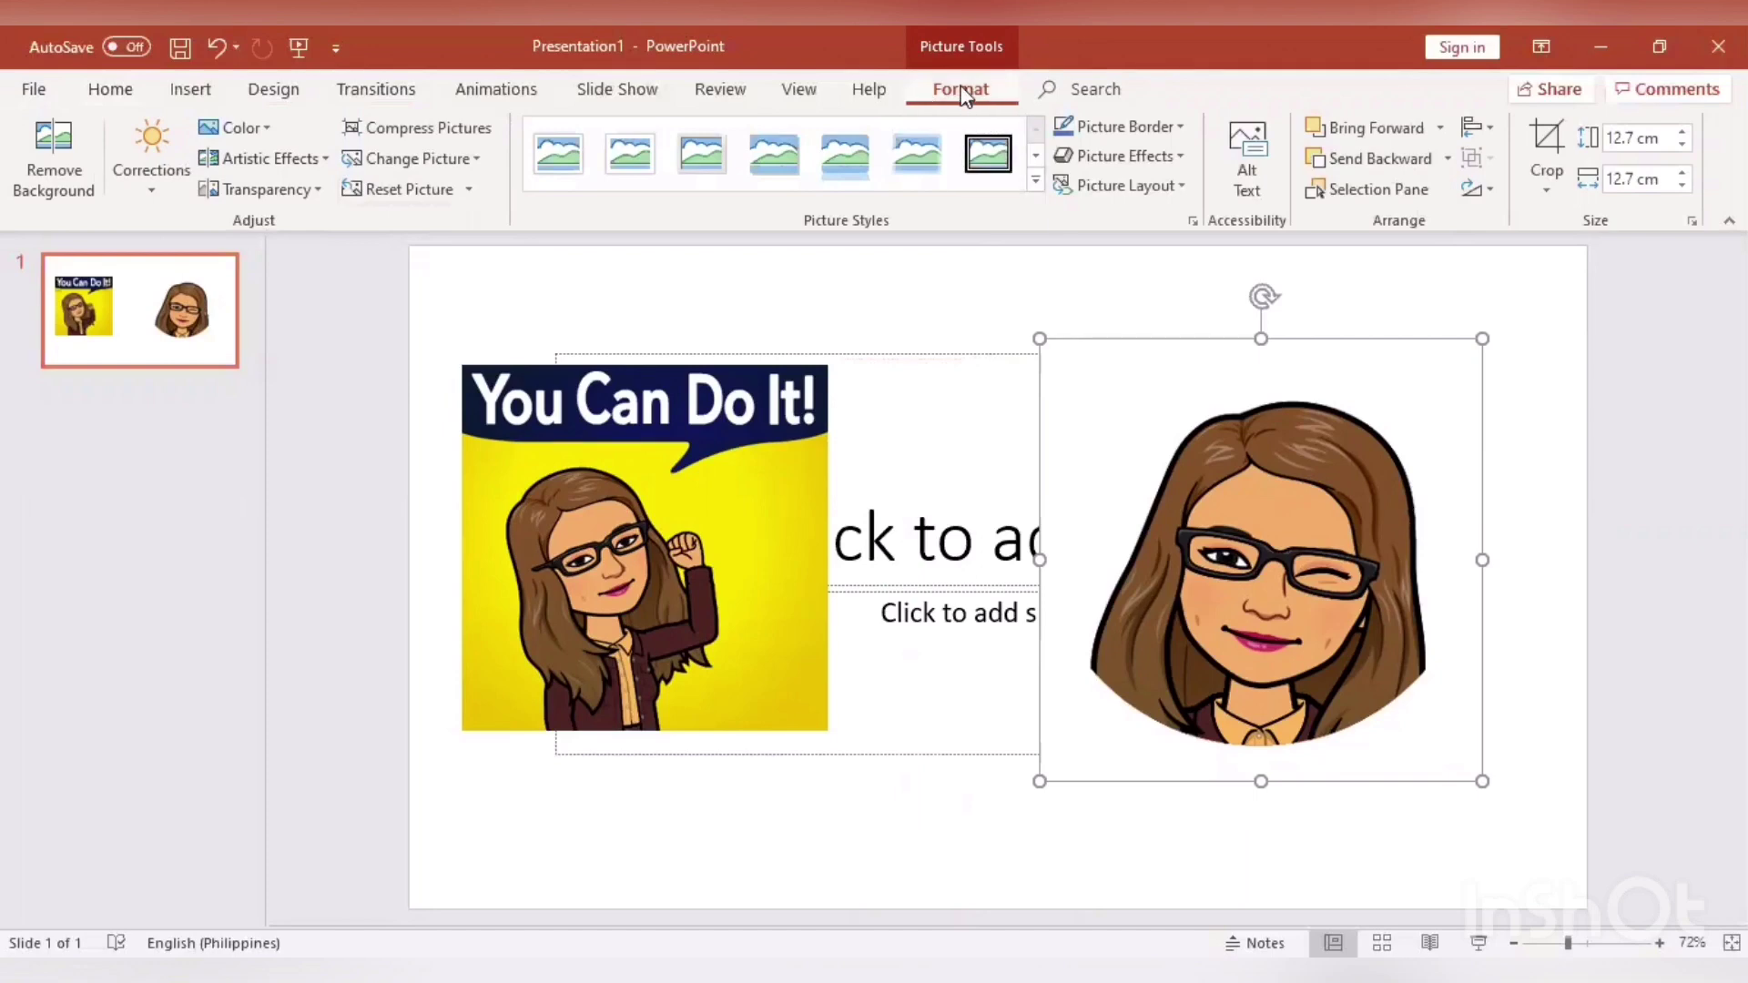
Make the round bitmoji's white background transparent using Set Transparent Color.
left_click(1697, 420)
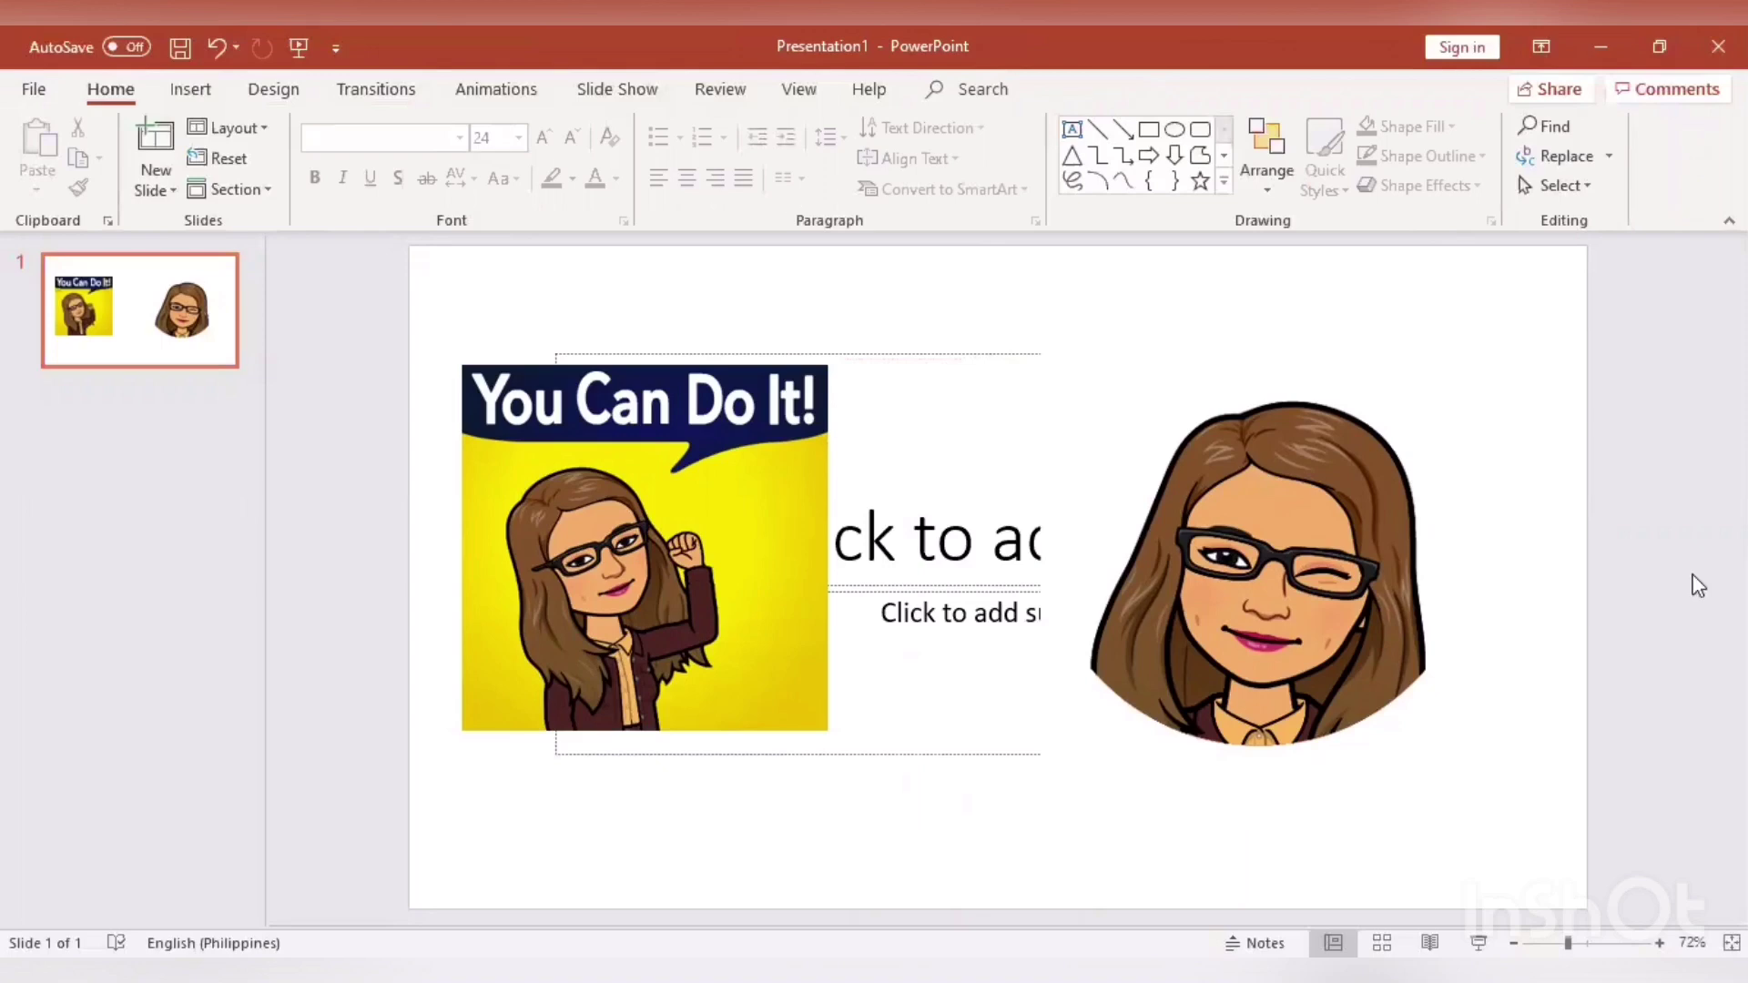
left_click(1327, 560)
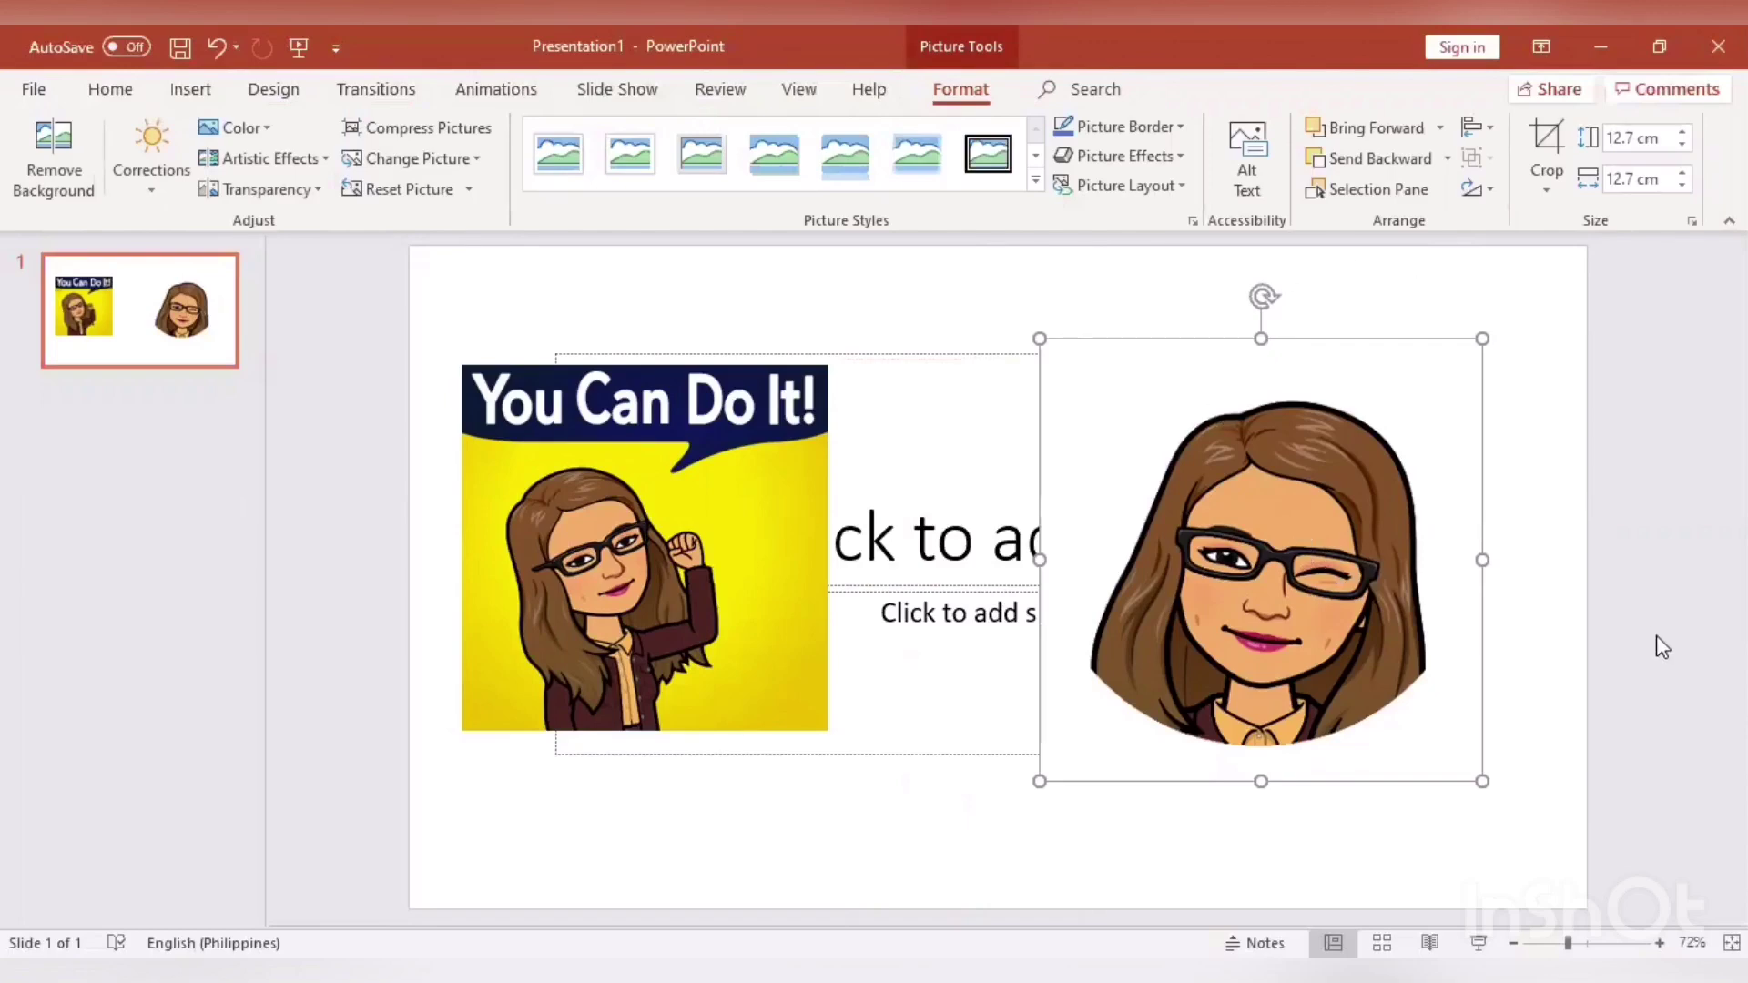
left_click(264, 125)
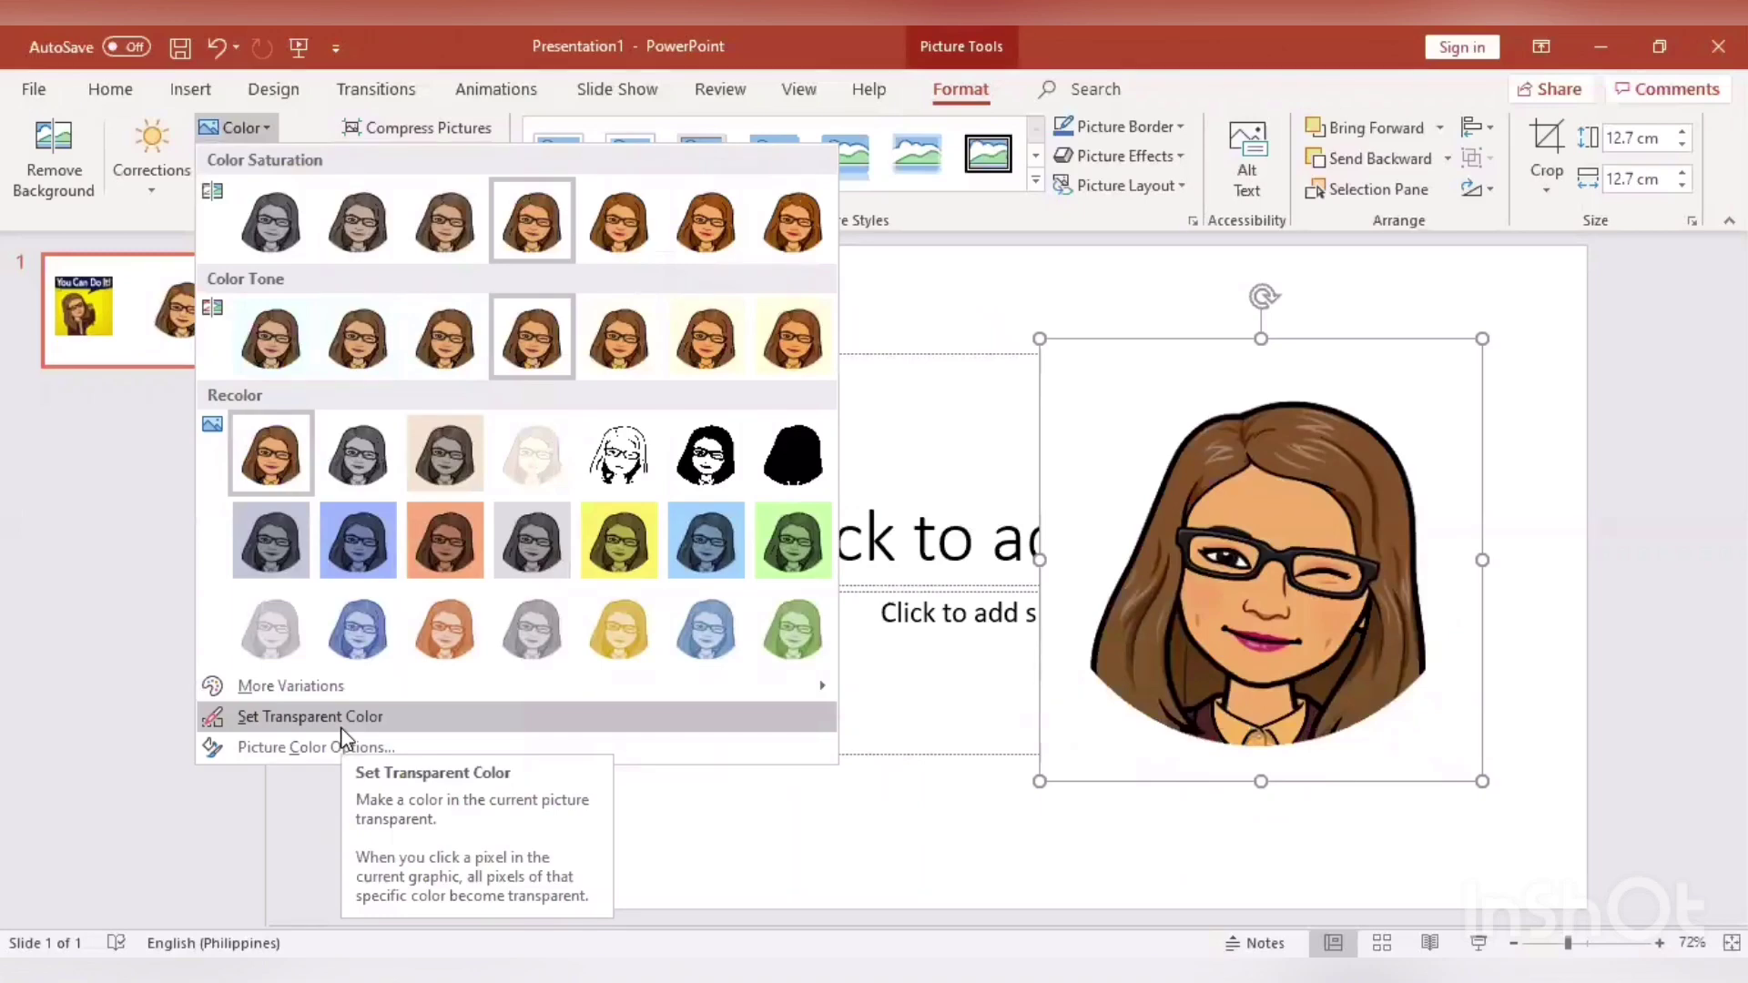
left_click(352, 718)
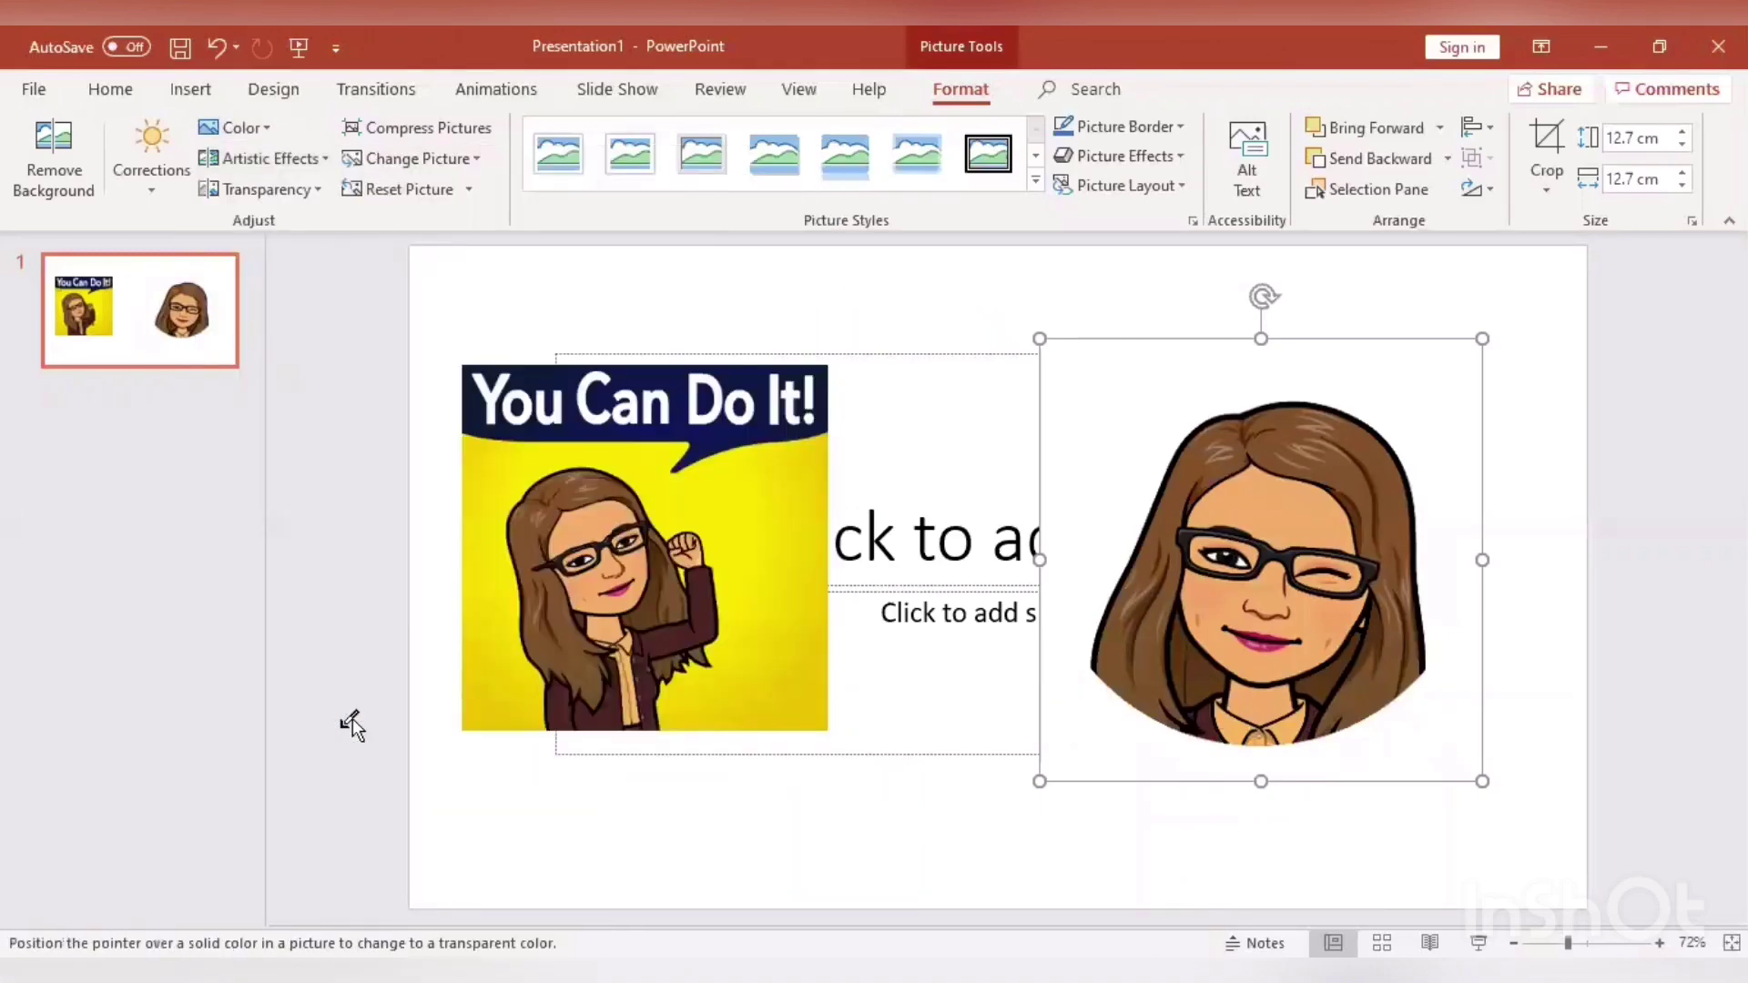
left_click(1052, 435)
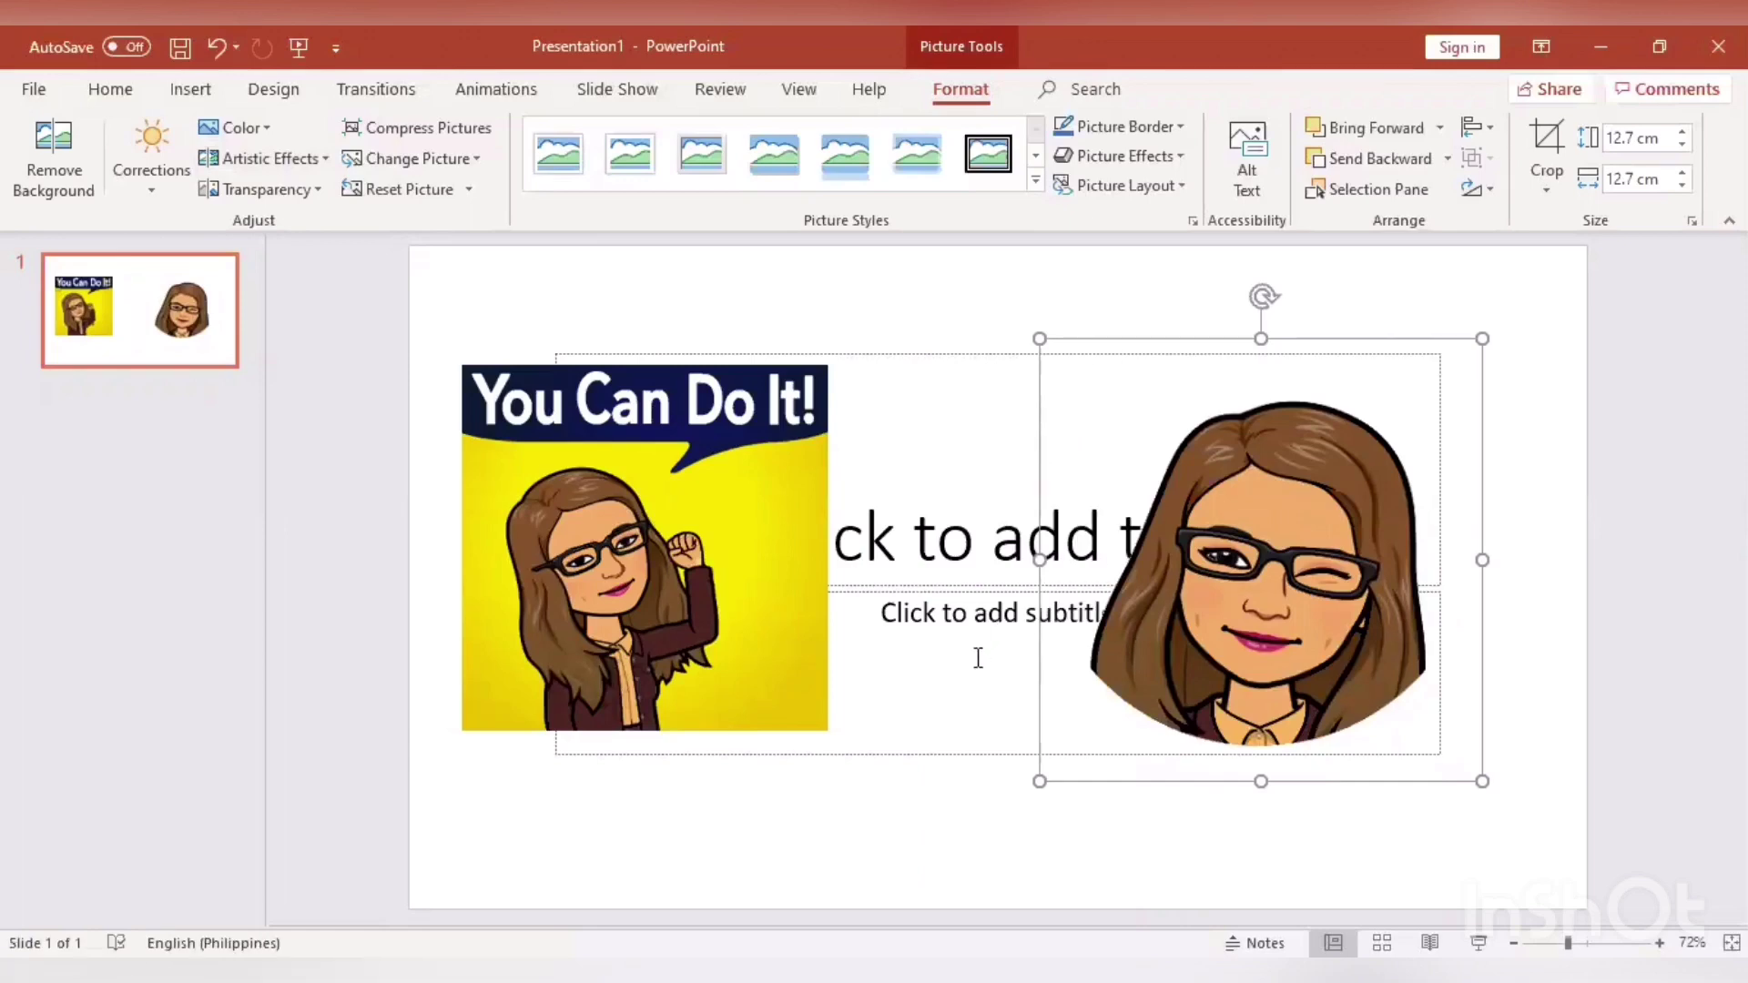
left_click(977, 499)
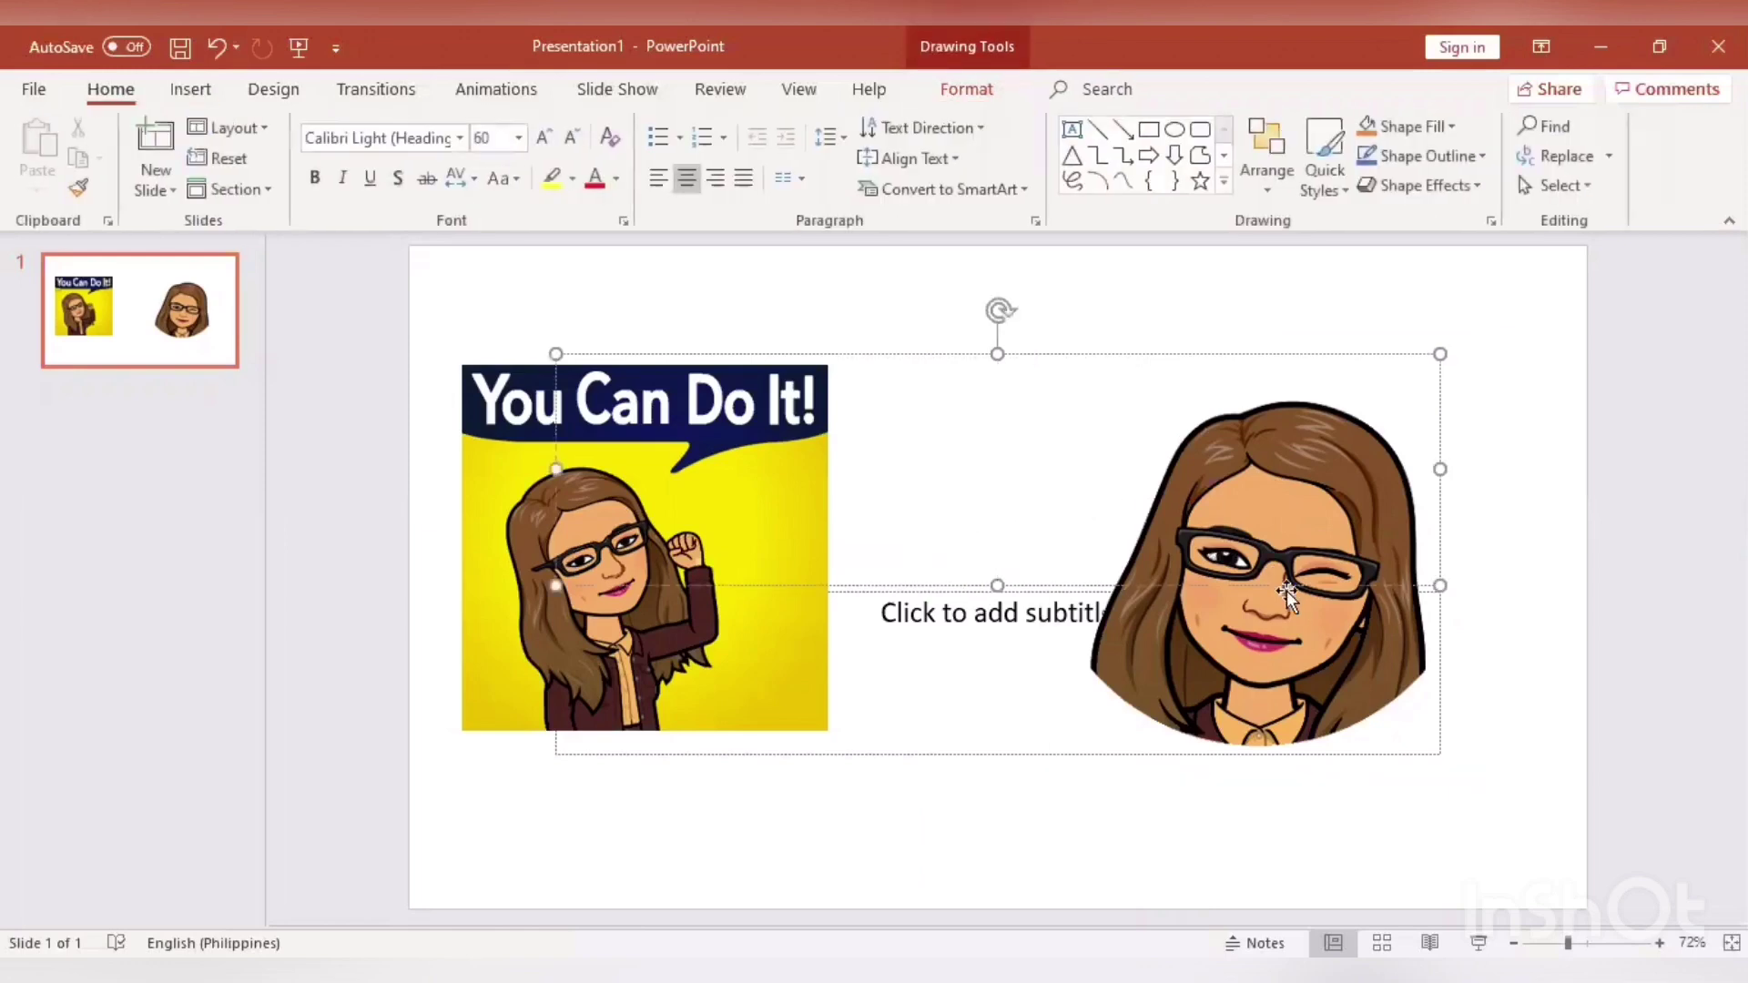
left_click(1289, 626)
mouse_move(1289, 626)
left_mouse_down()
mouse_move(1356, 567)
mouse_move(1233, 588)
left_mouse_up()
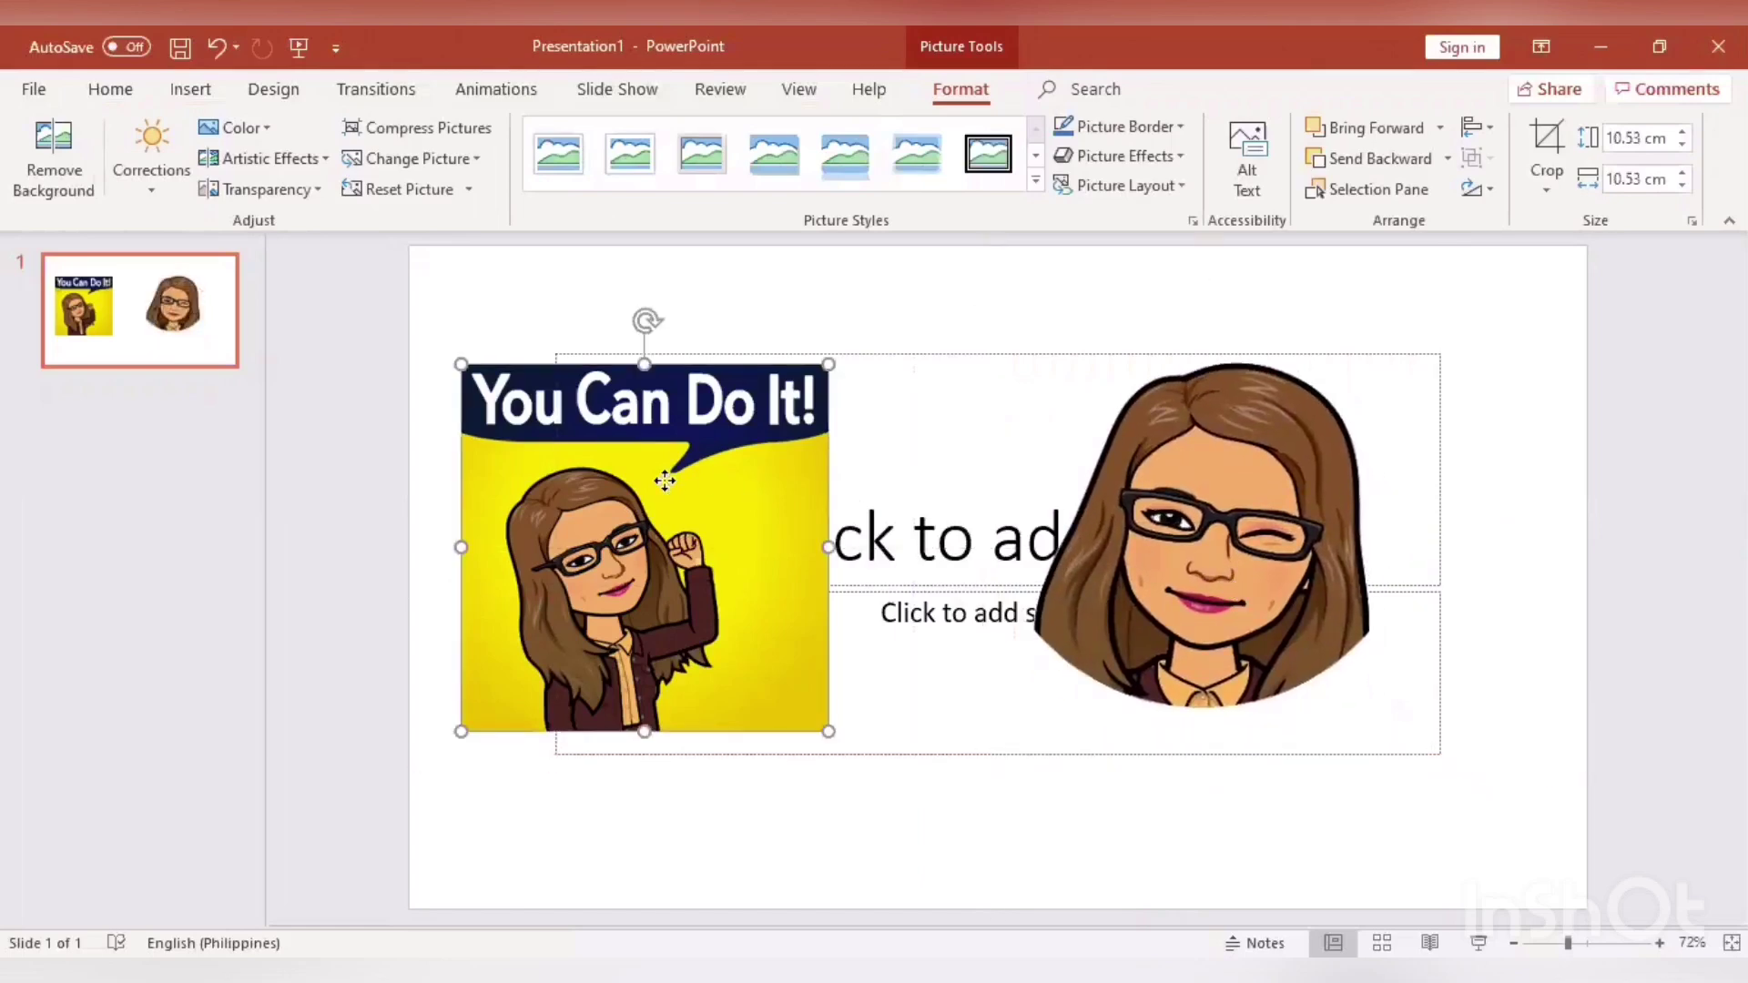
left_click_drag(664, 481, 696, 443)
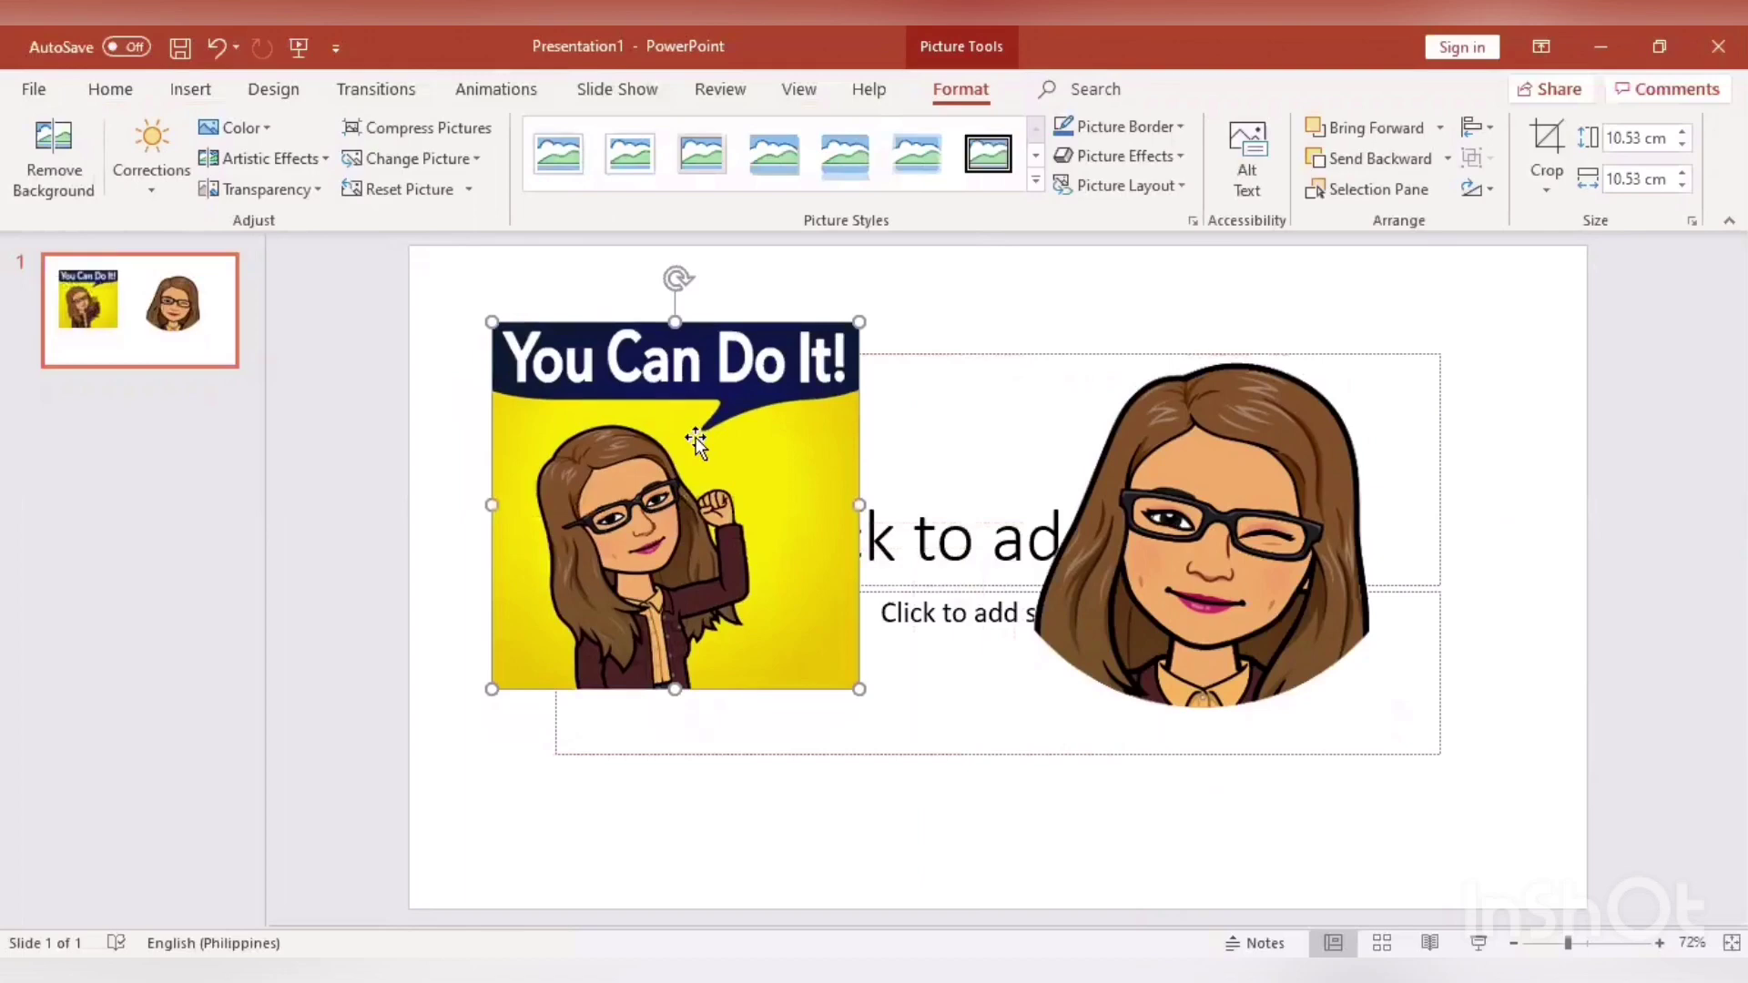
left_click(263, 135)
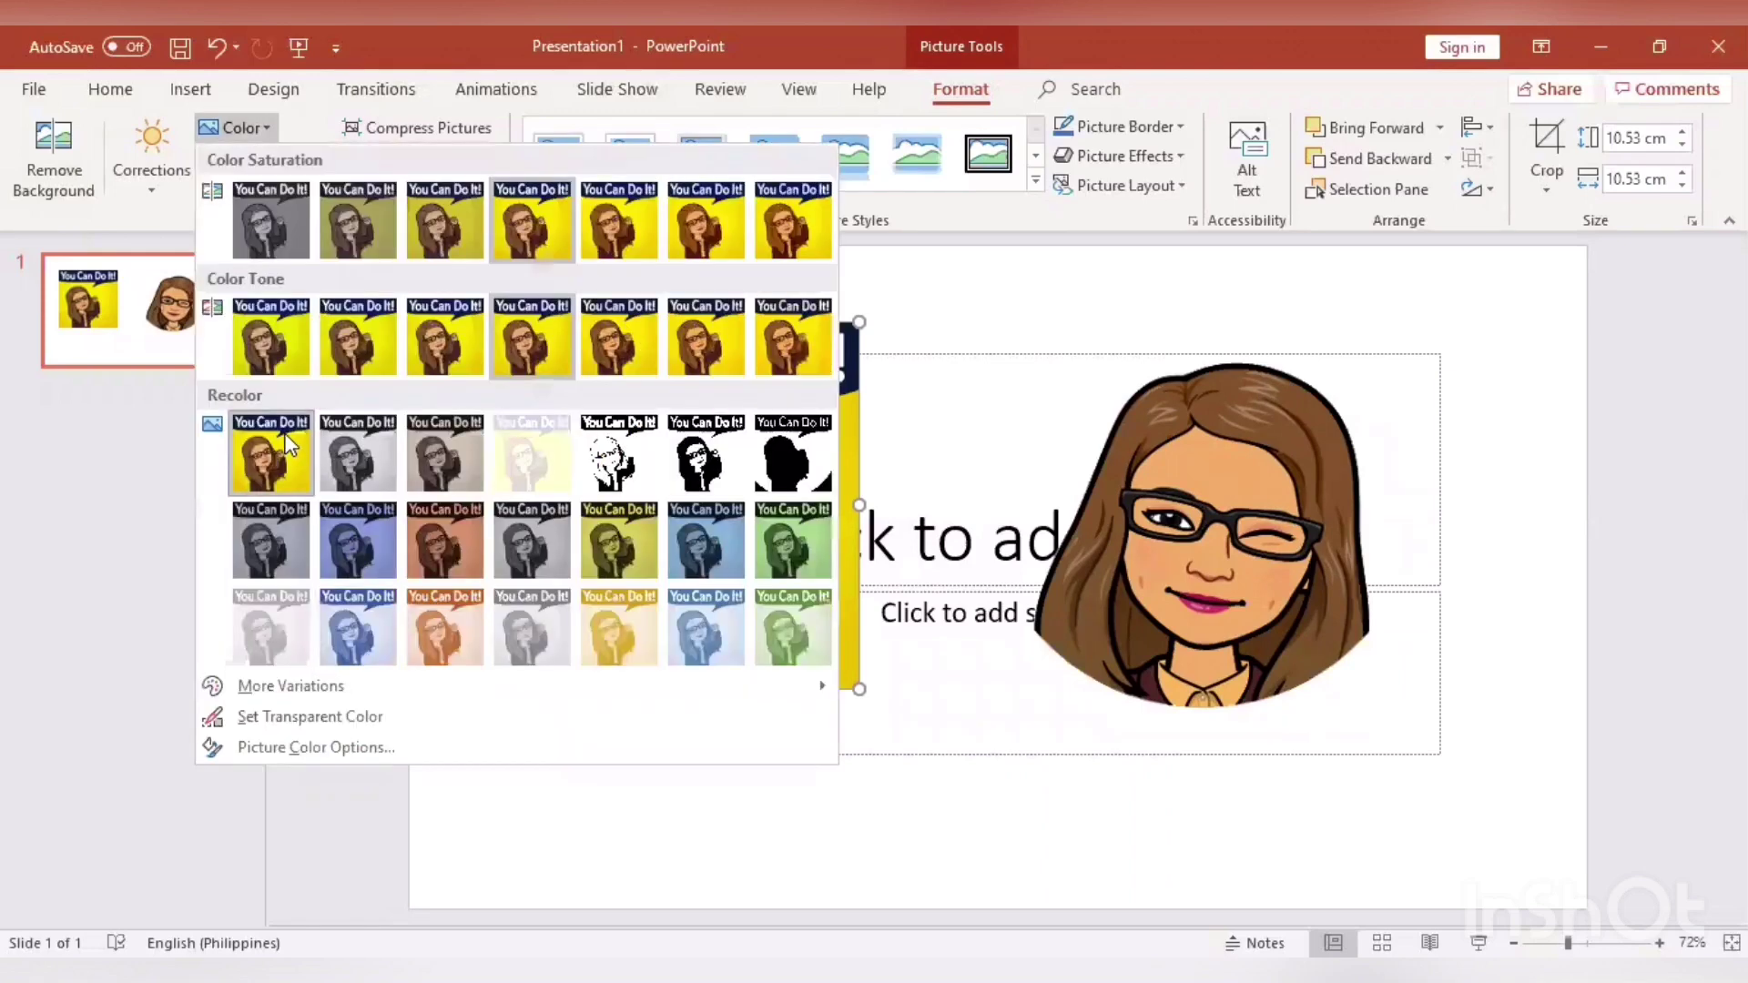
left_click(262, 124)
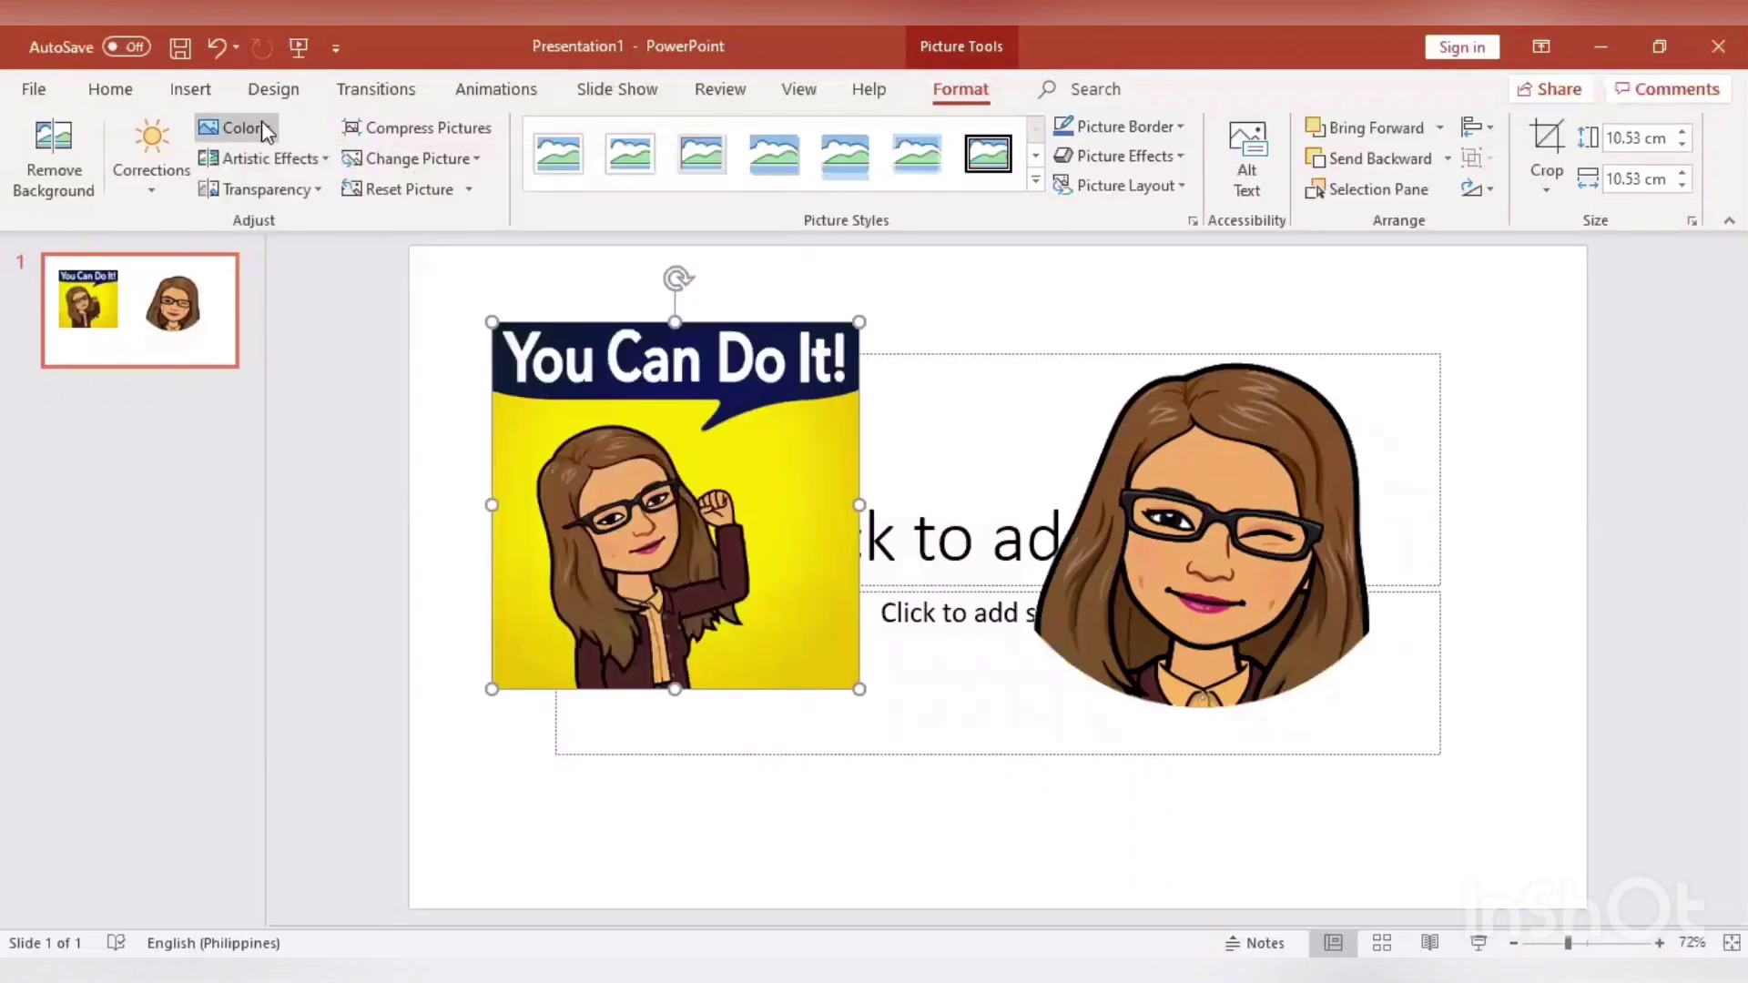
Remove the You Can Do It picture's background, keeping the figure's lower body and dropping the yellow bubble.
left_click(24, 164)
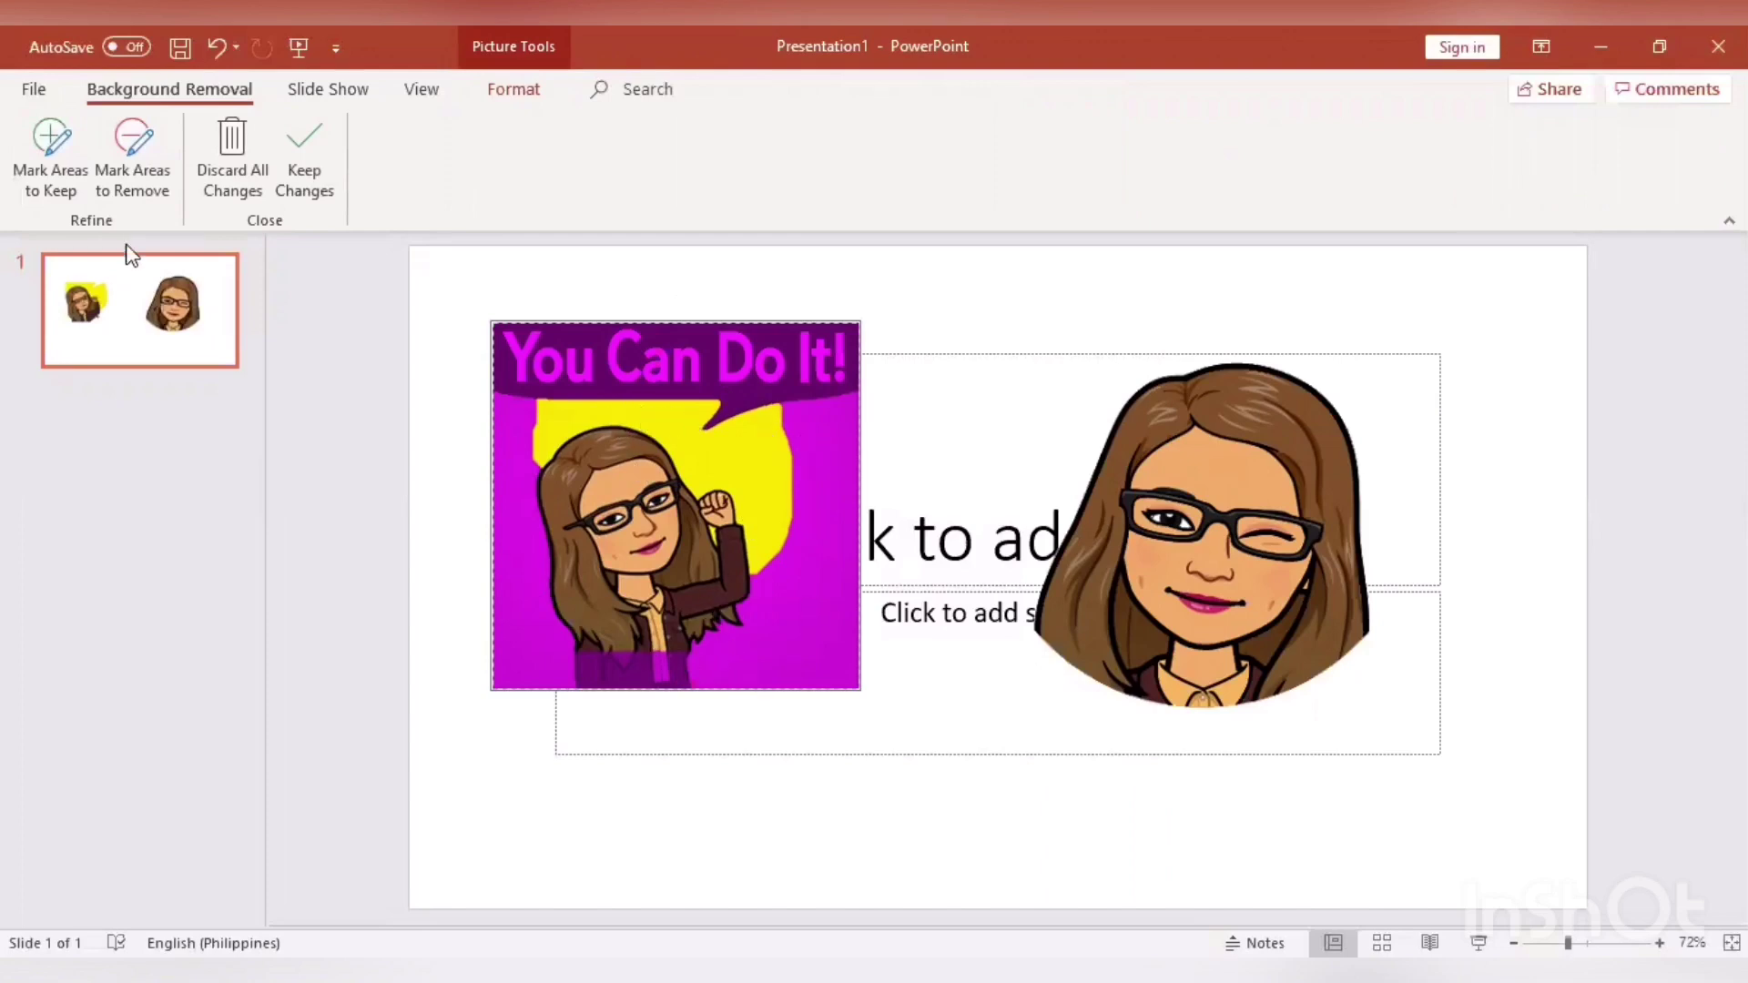
left_click(62, 144)
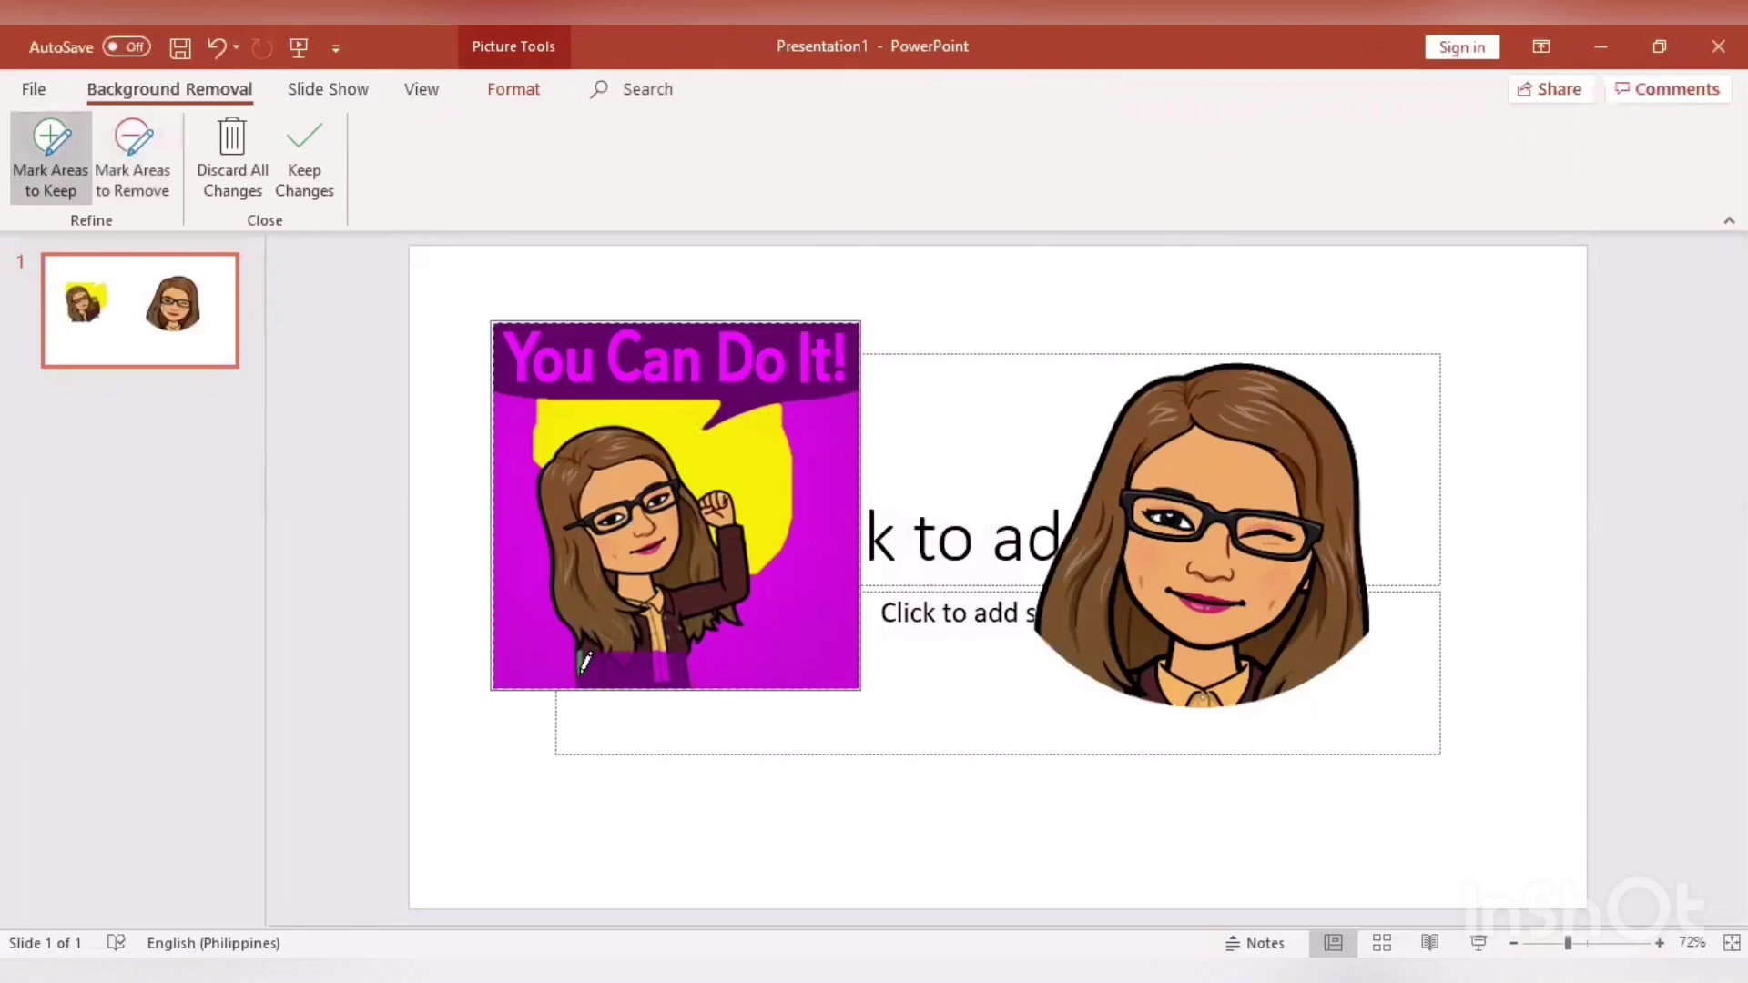
left_click_drag(580, 650, 581, 685)
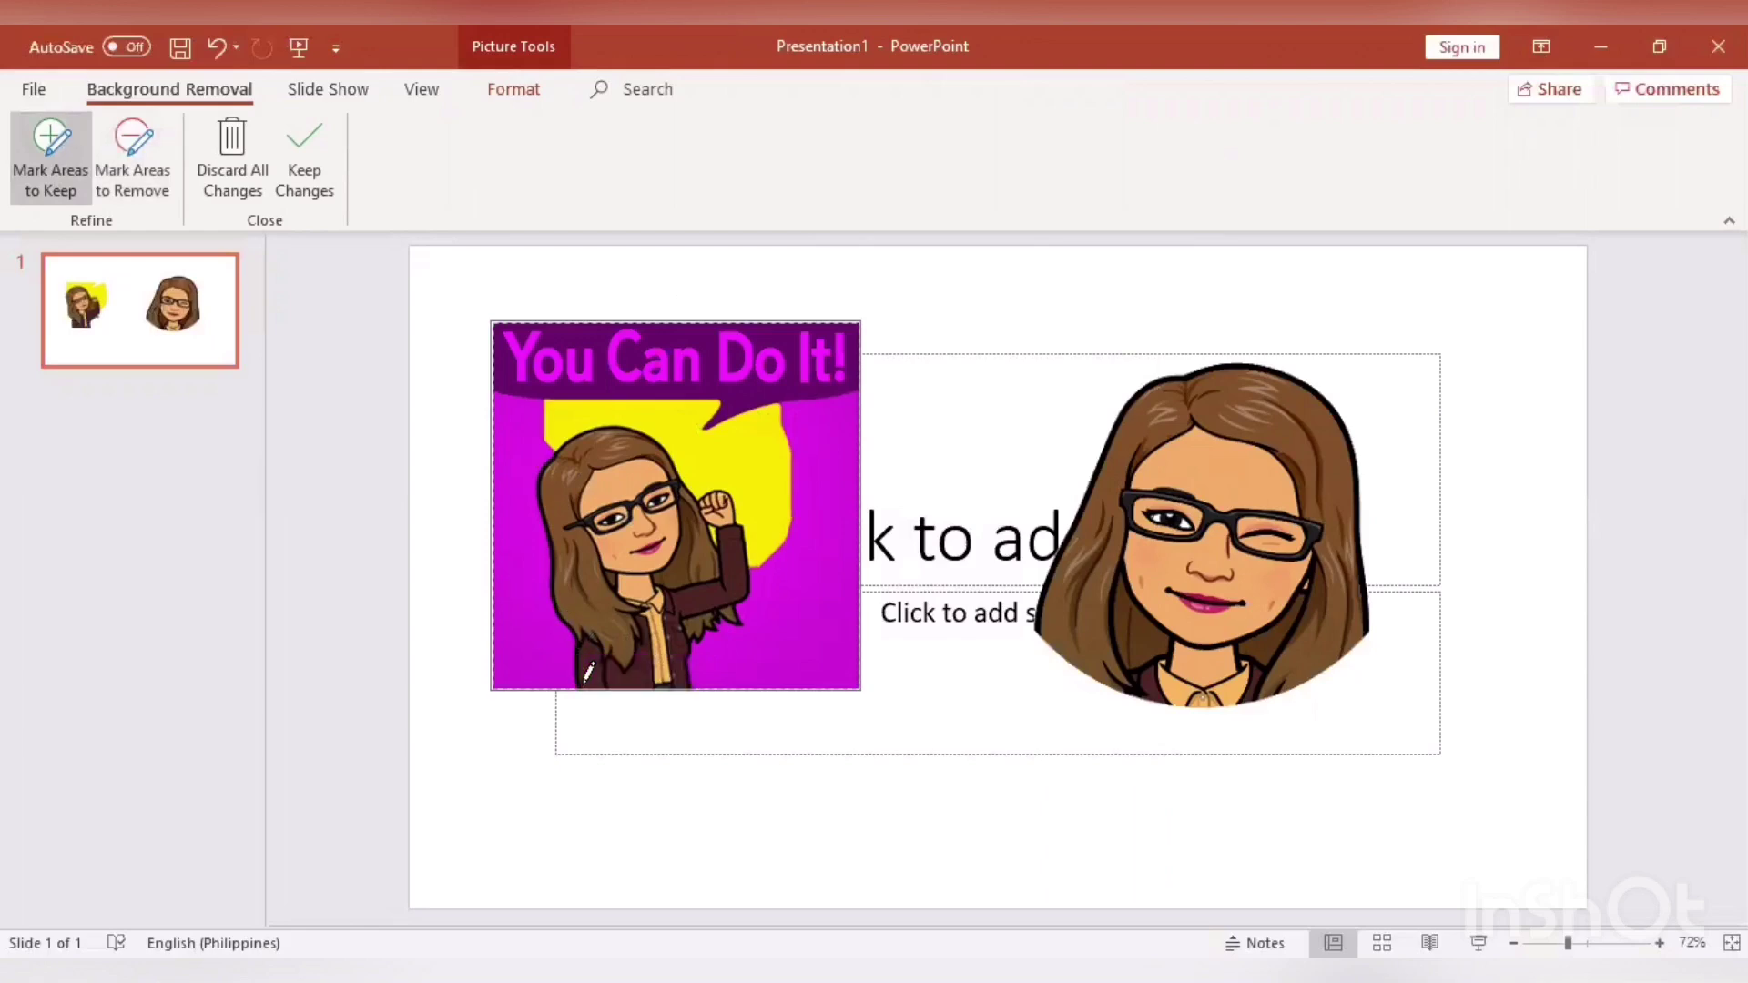
left_click(146, 157)
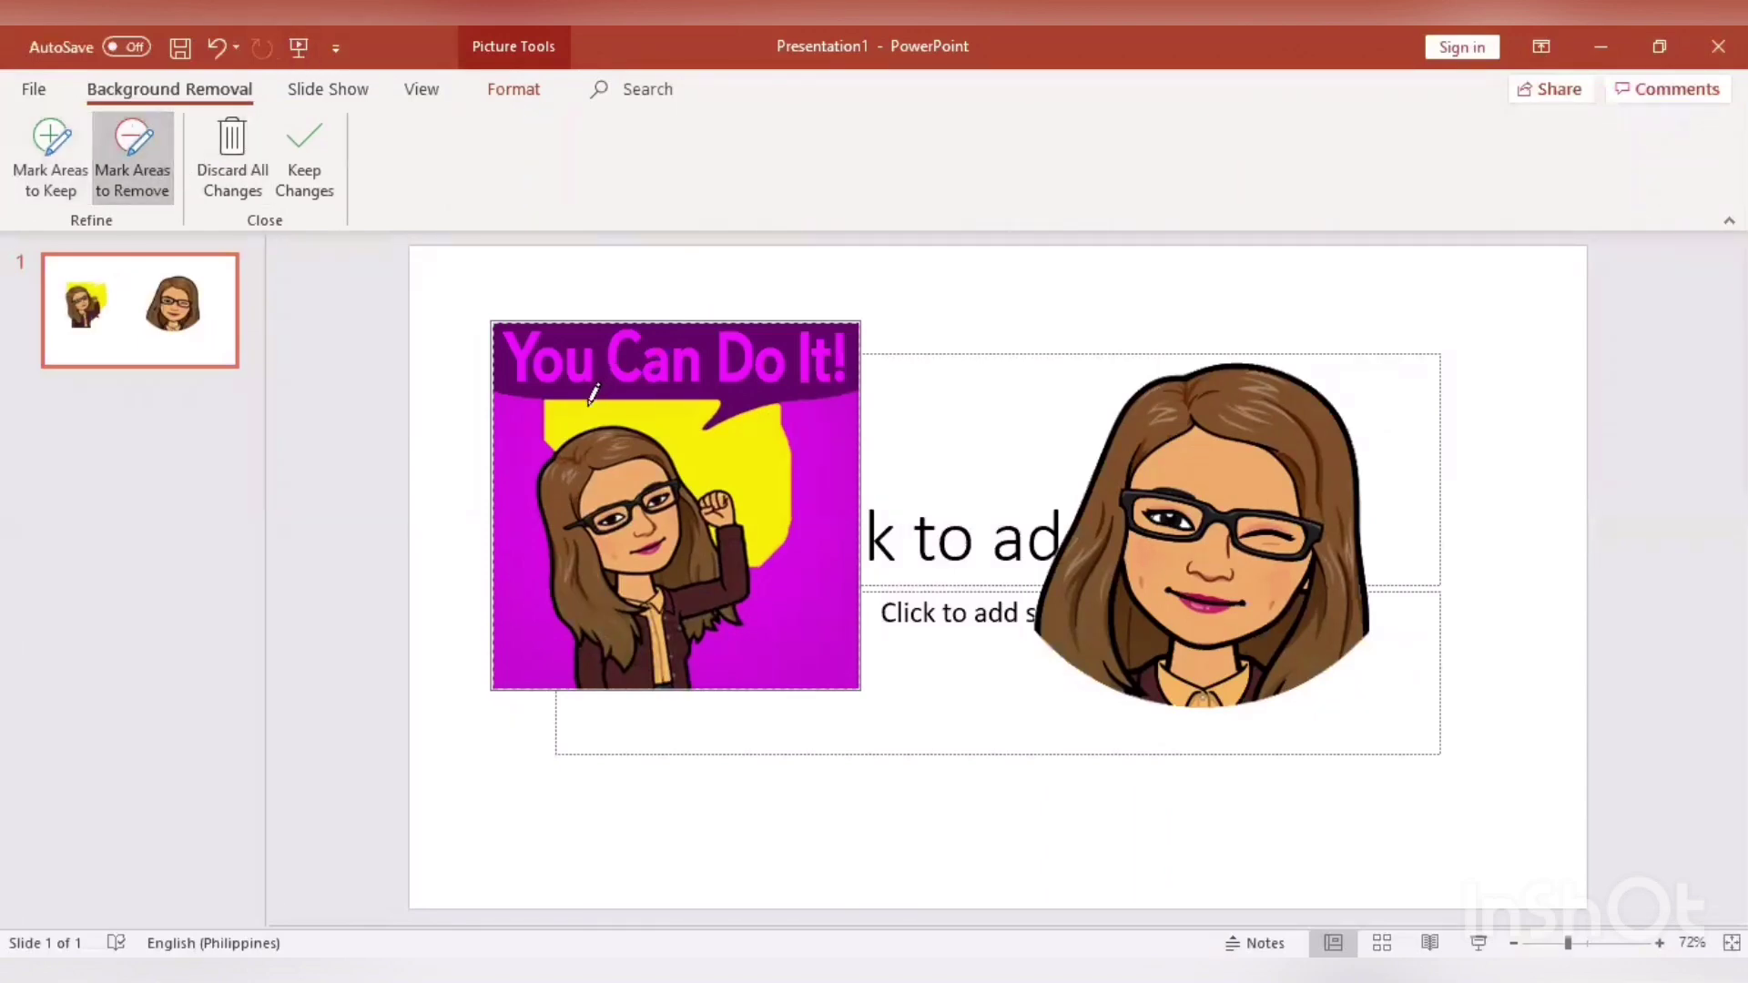
left_click_drag(616, 396, 676, 410)
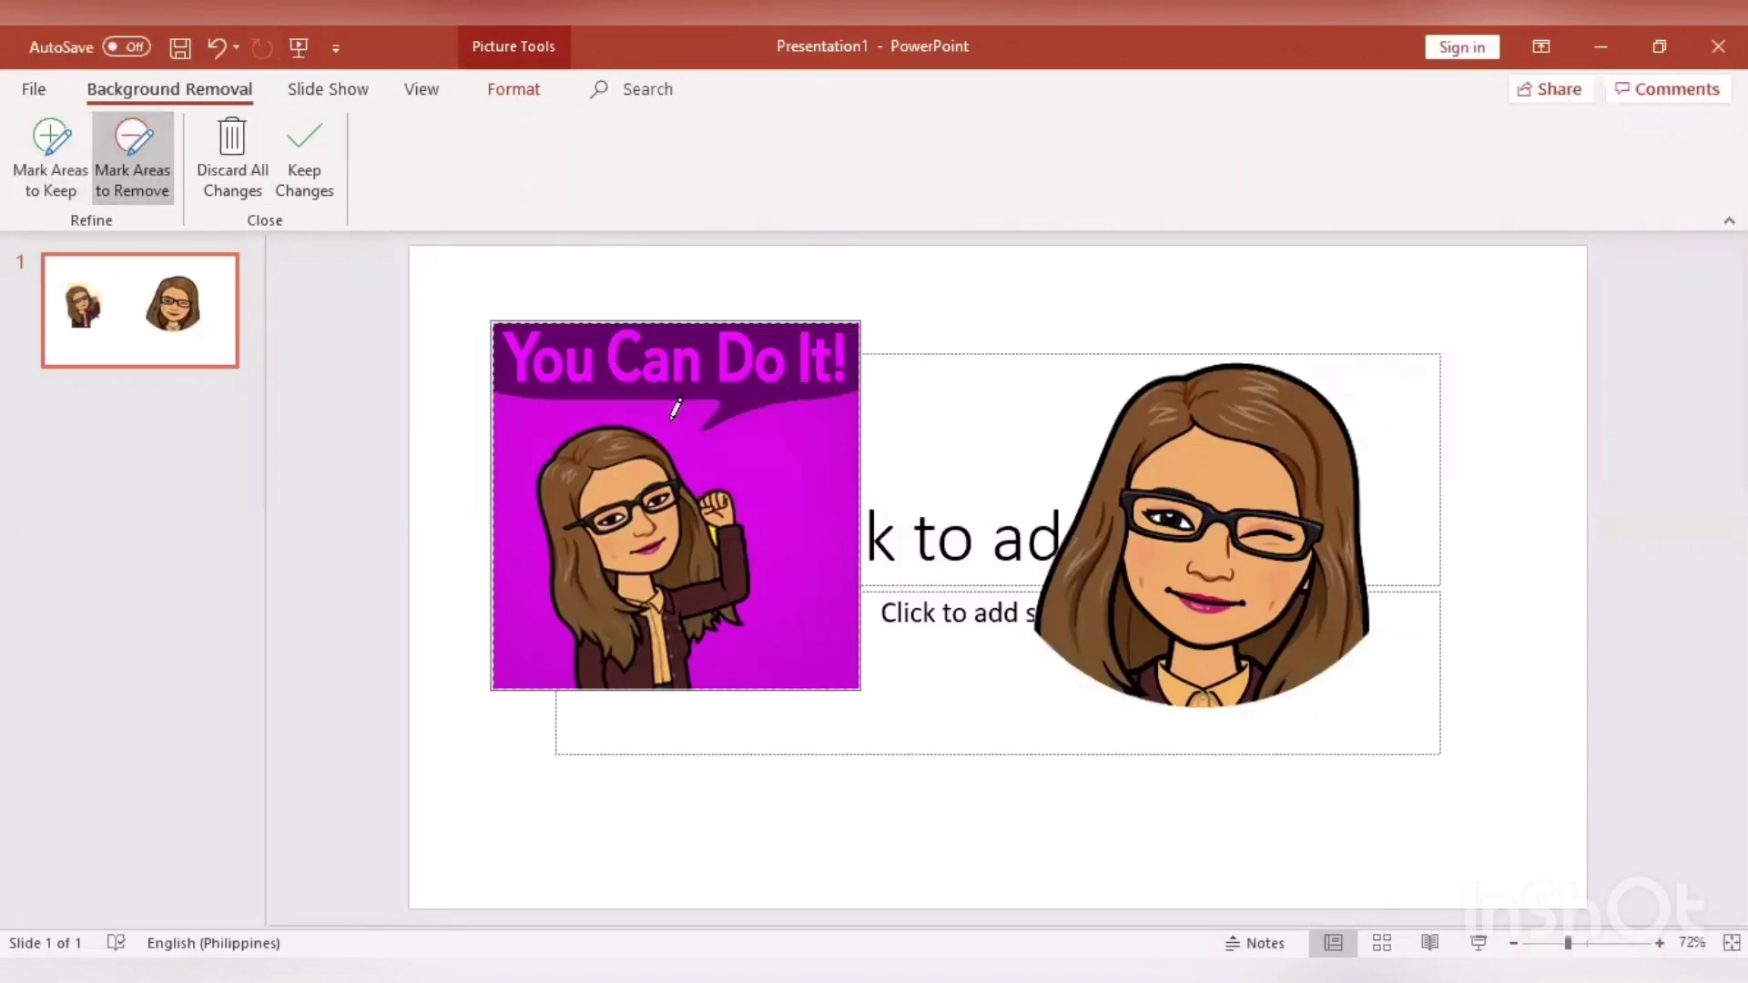
left_click(310, 167)
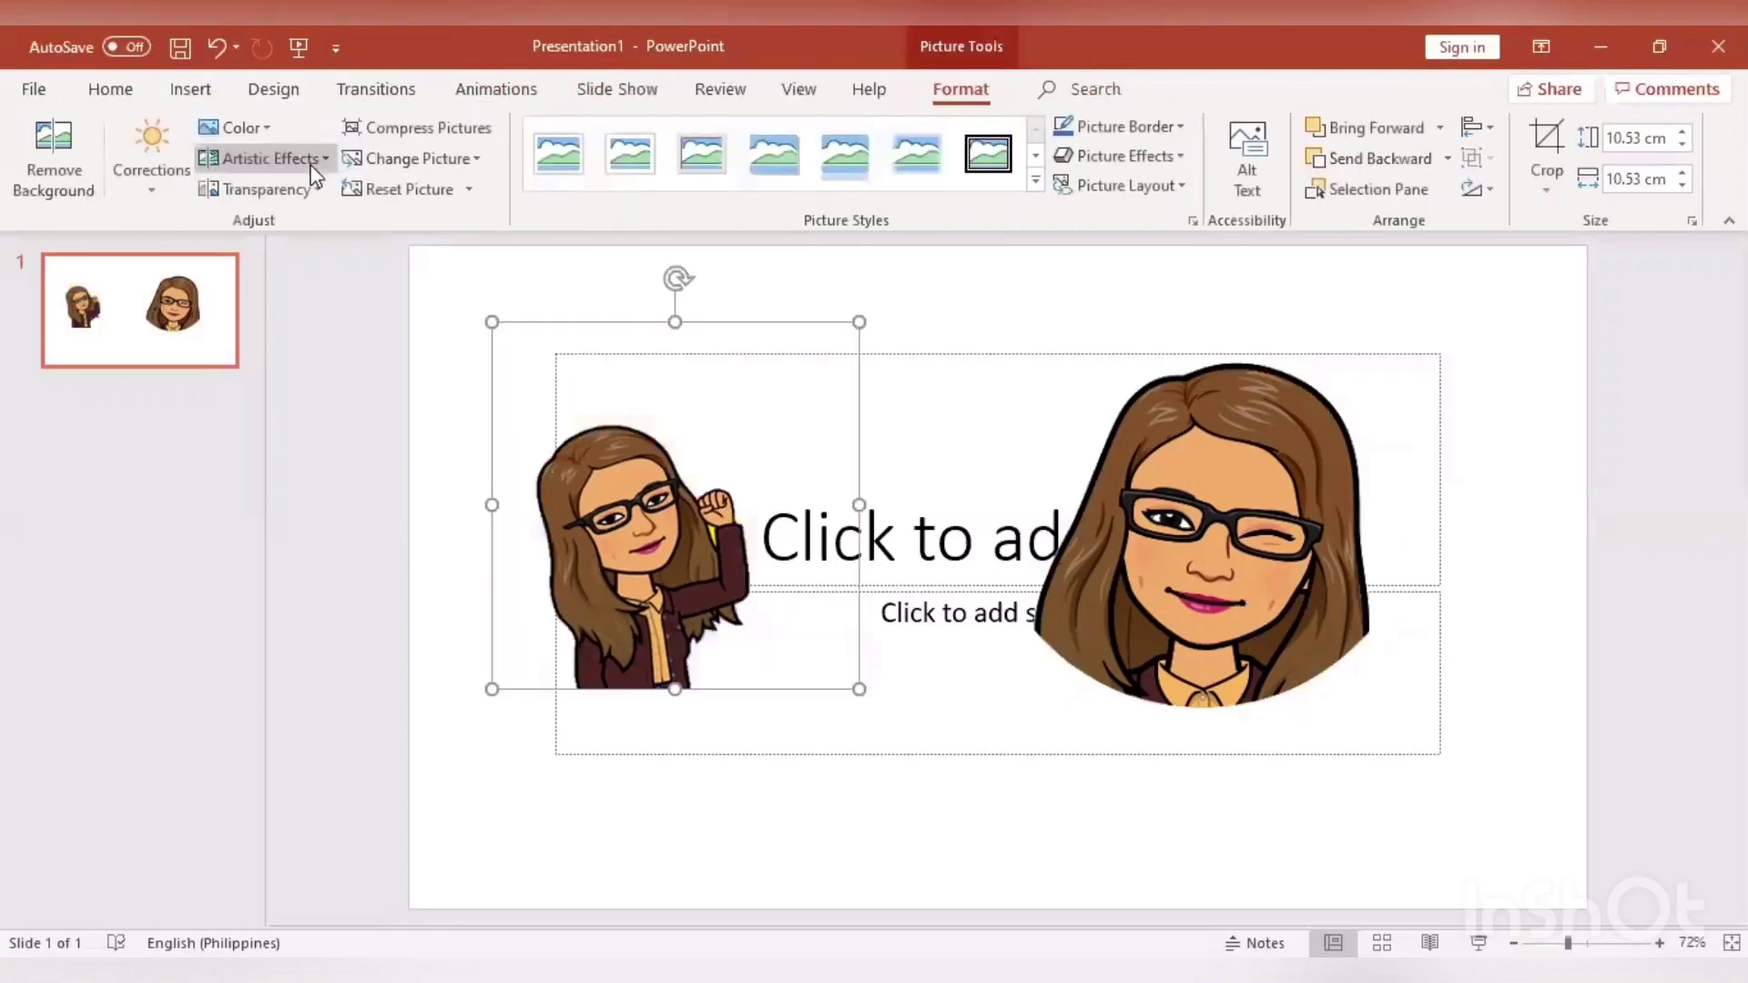
Set the slide background to a light blue gradient fill in Format Background.
left_click(191, 89)
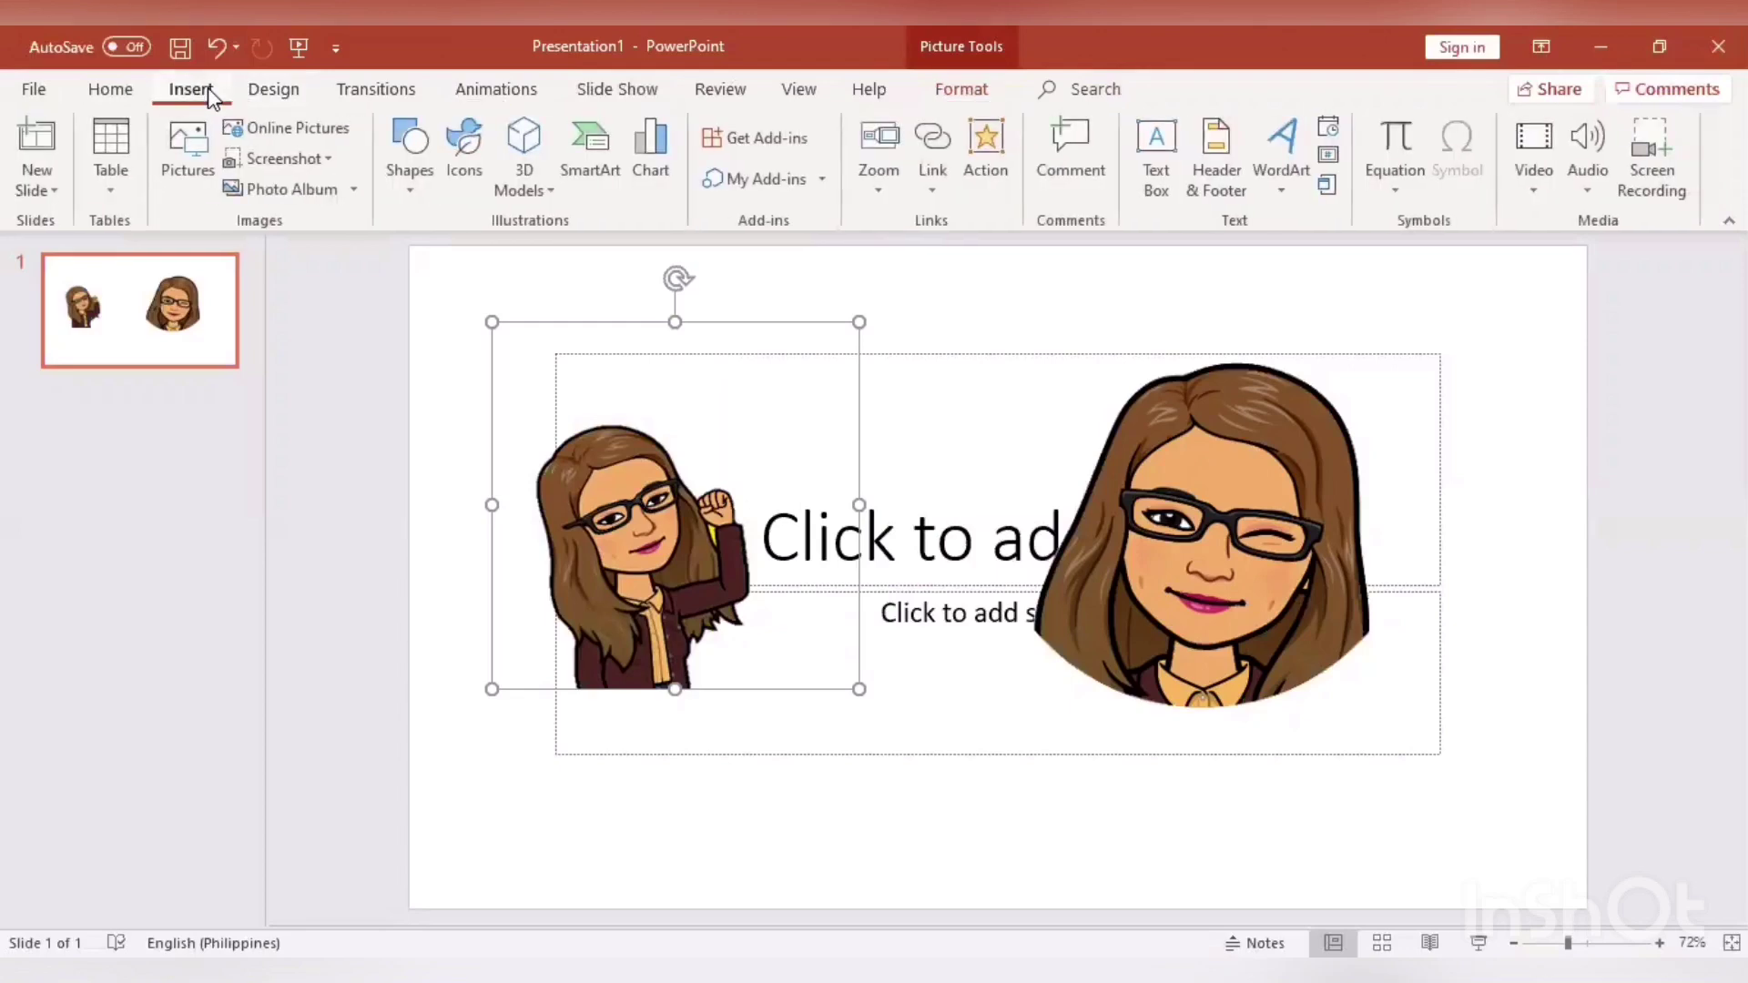
left_click(273, 98)
left_click(1511, 146)
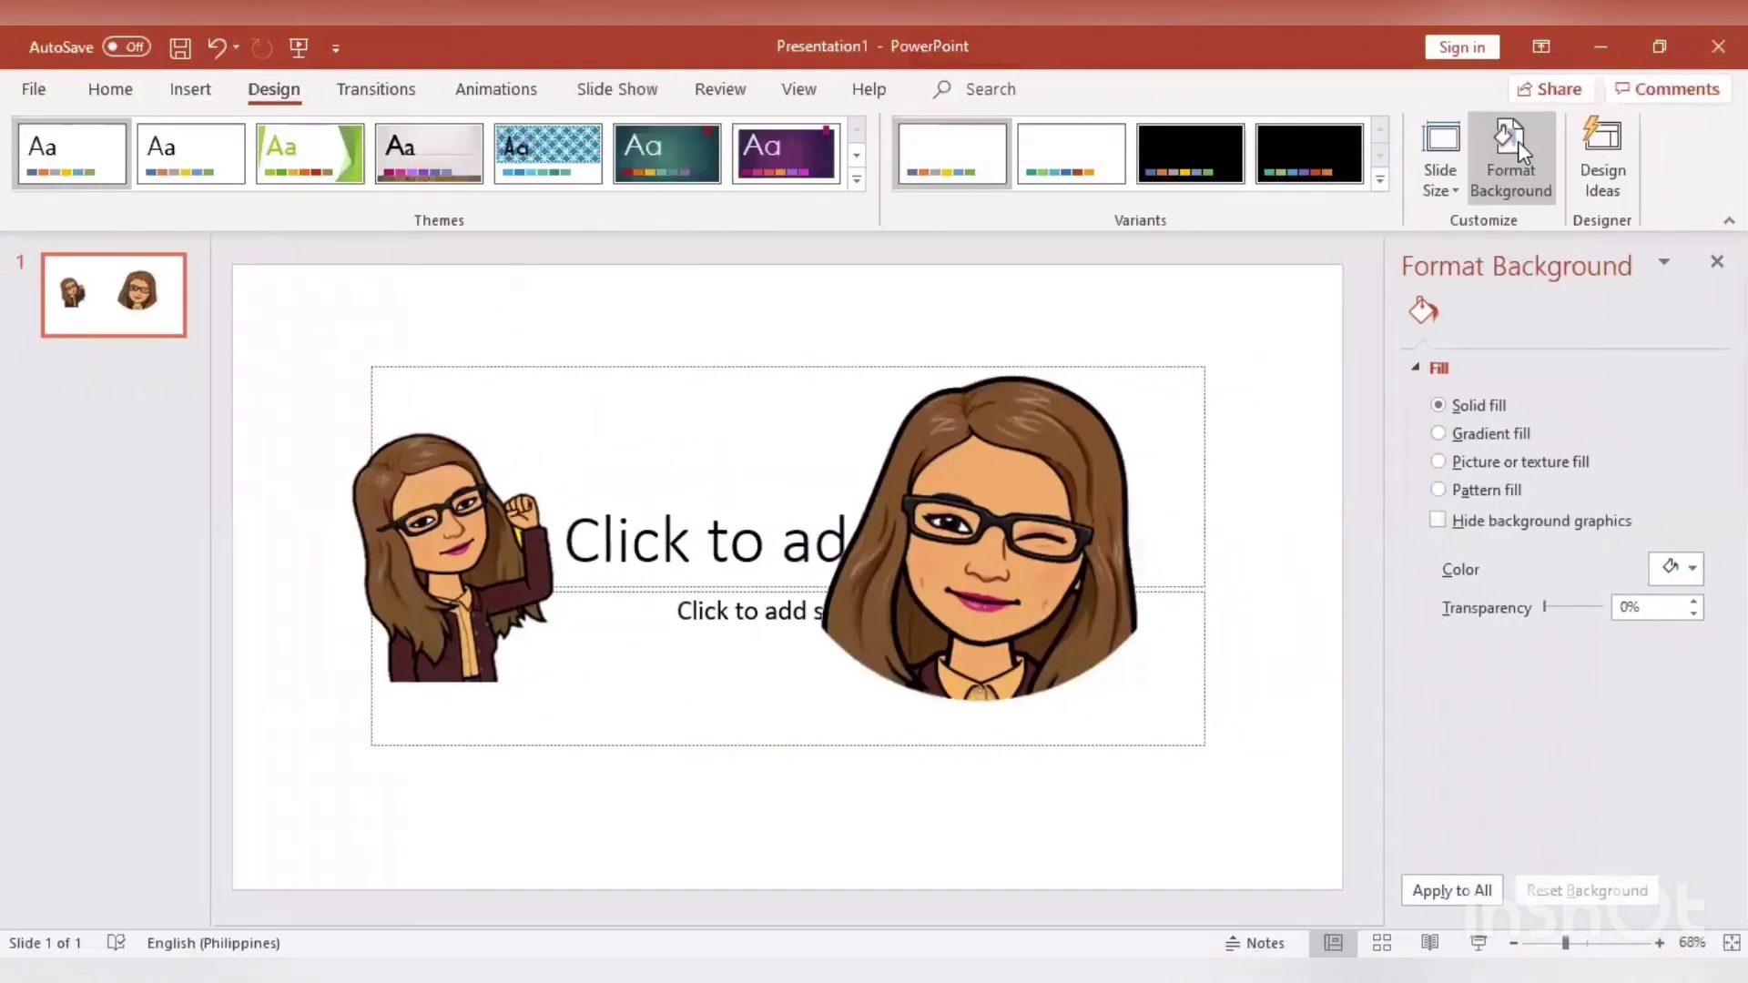
left_click(1438, 435)
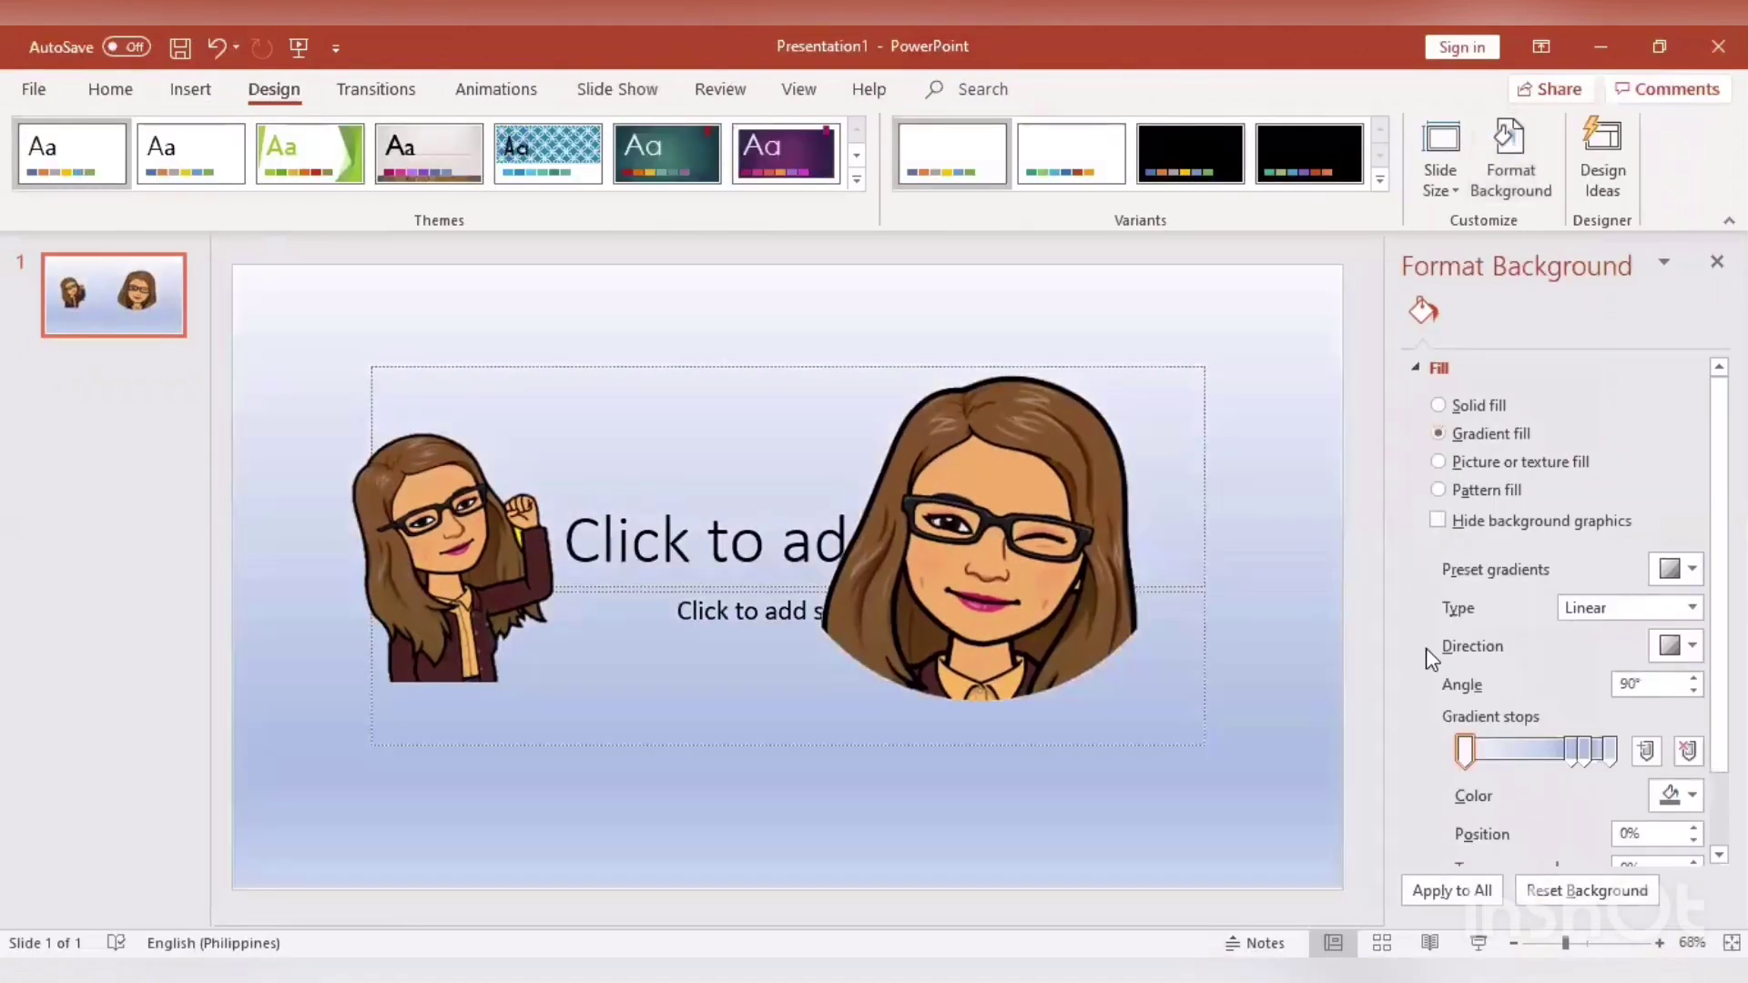
Enlarge the waving bitmoji and position both figures on either side of the title.
left_click_drag(566, 551, 698, 551)
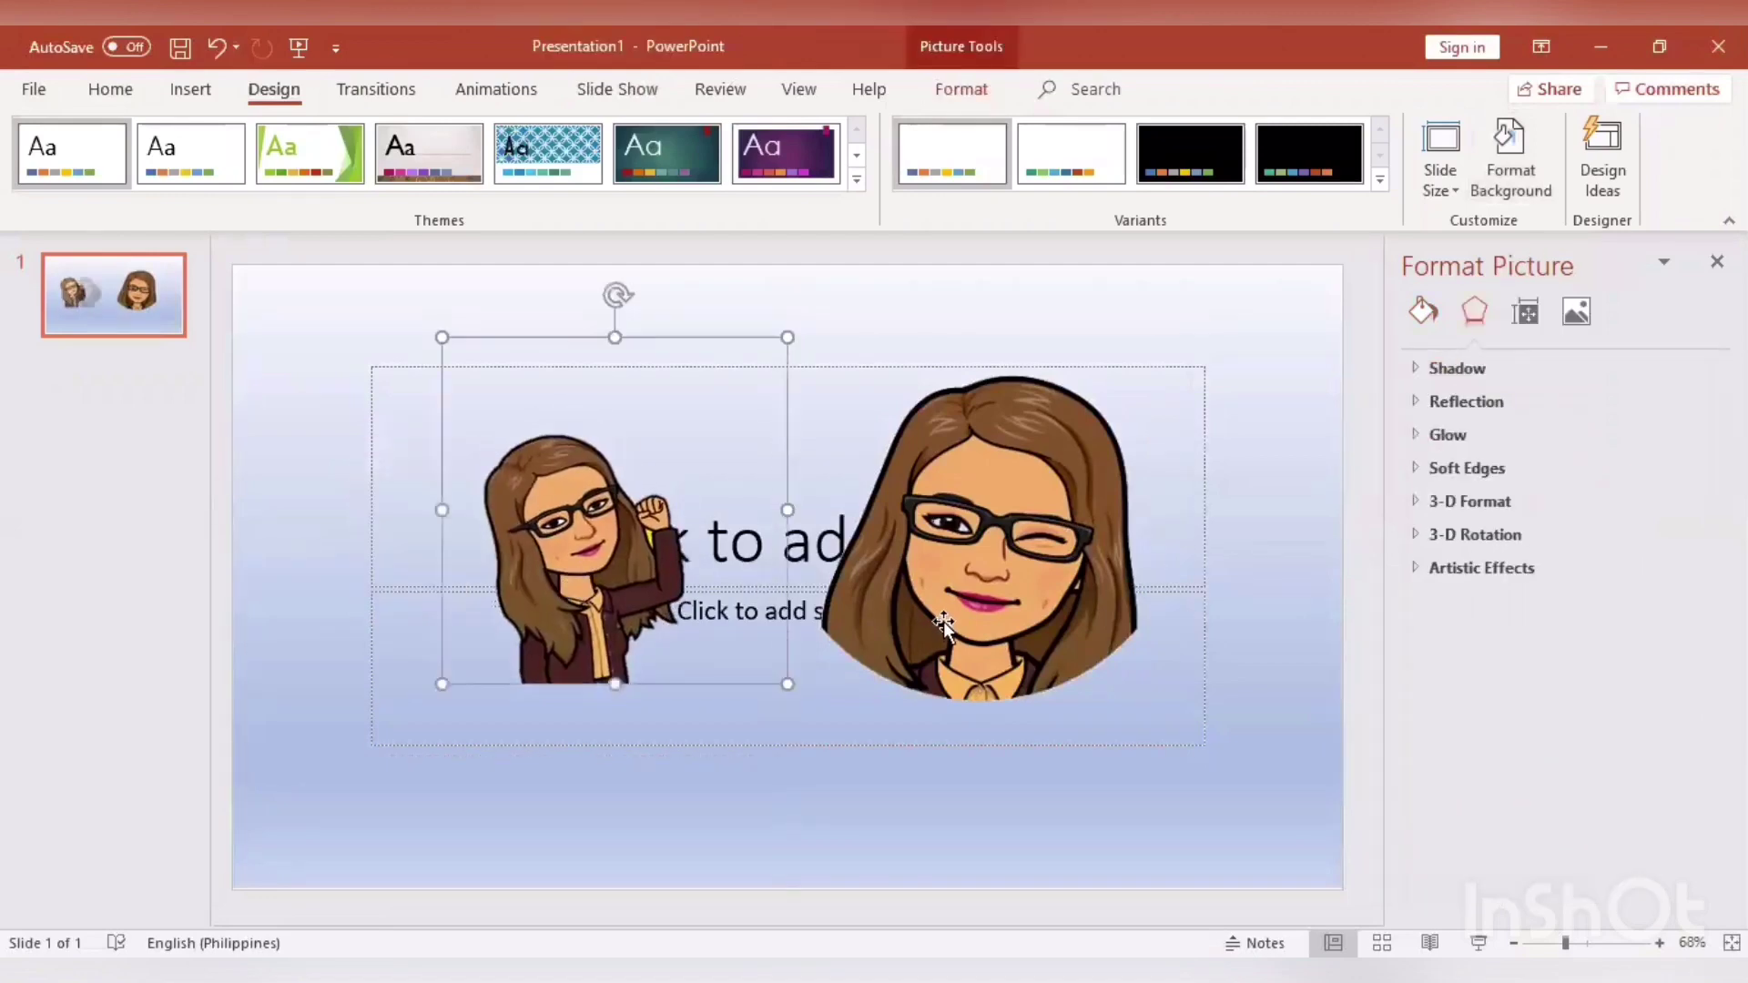
mouse_move(943, 620)
left_mouse_down()
mouse_move(981, 667)
mouse_move(961, 649)
left_mouse_up()
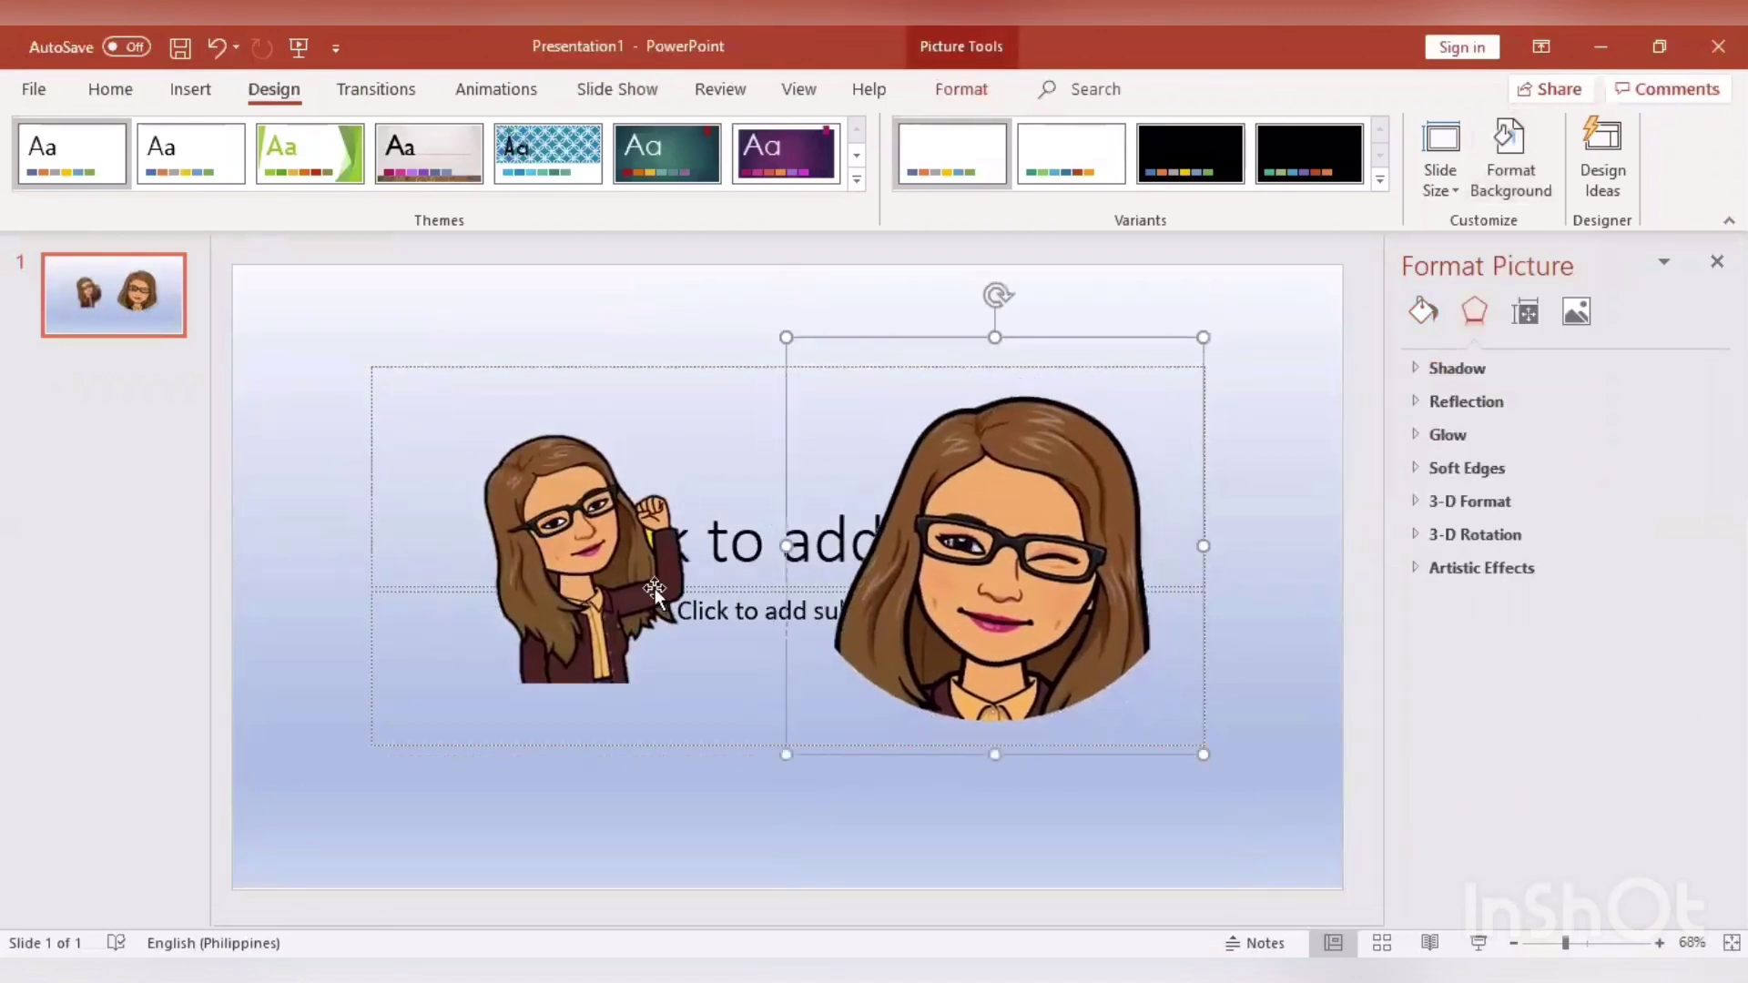
mouse_move(648, 579)
left_mouse_down()
mouse_move(493, 562)
mouse_move(625, 579)
left_mouse_up()
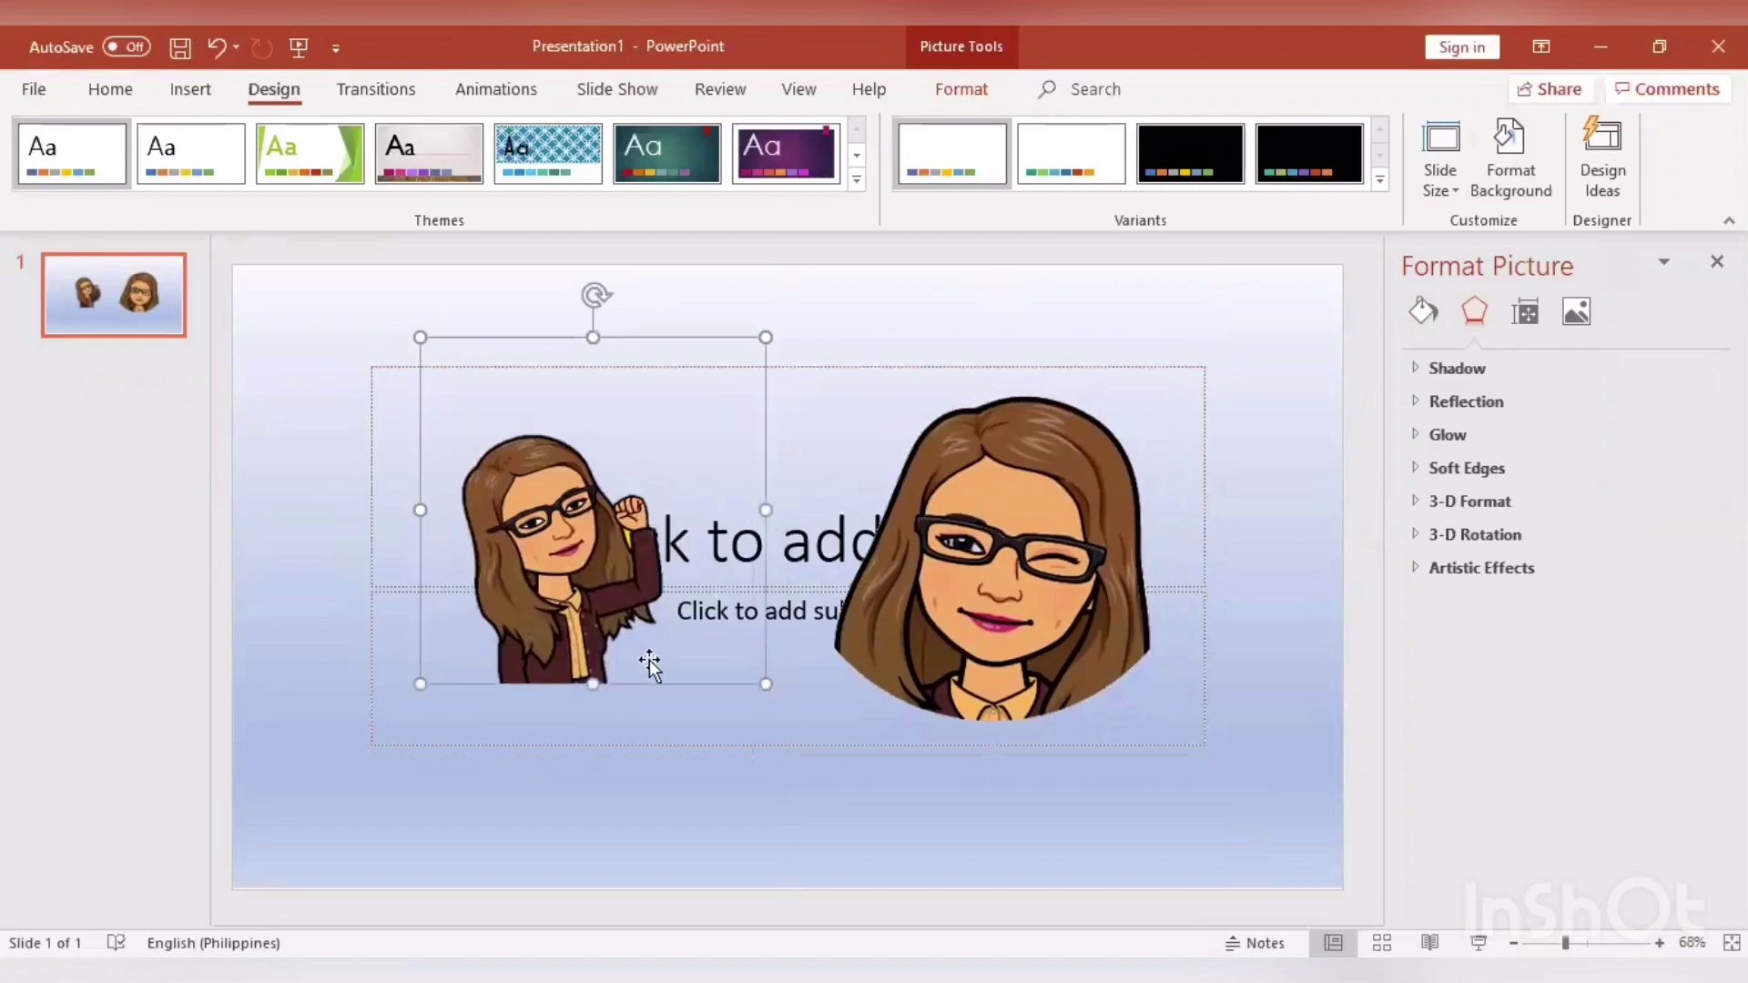
left_click_drag(765, 683, 838, 768)
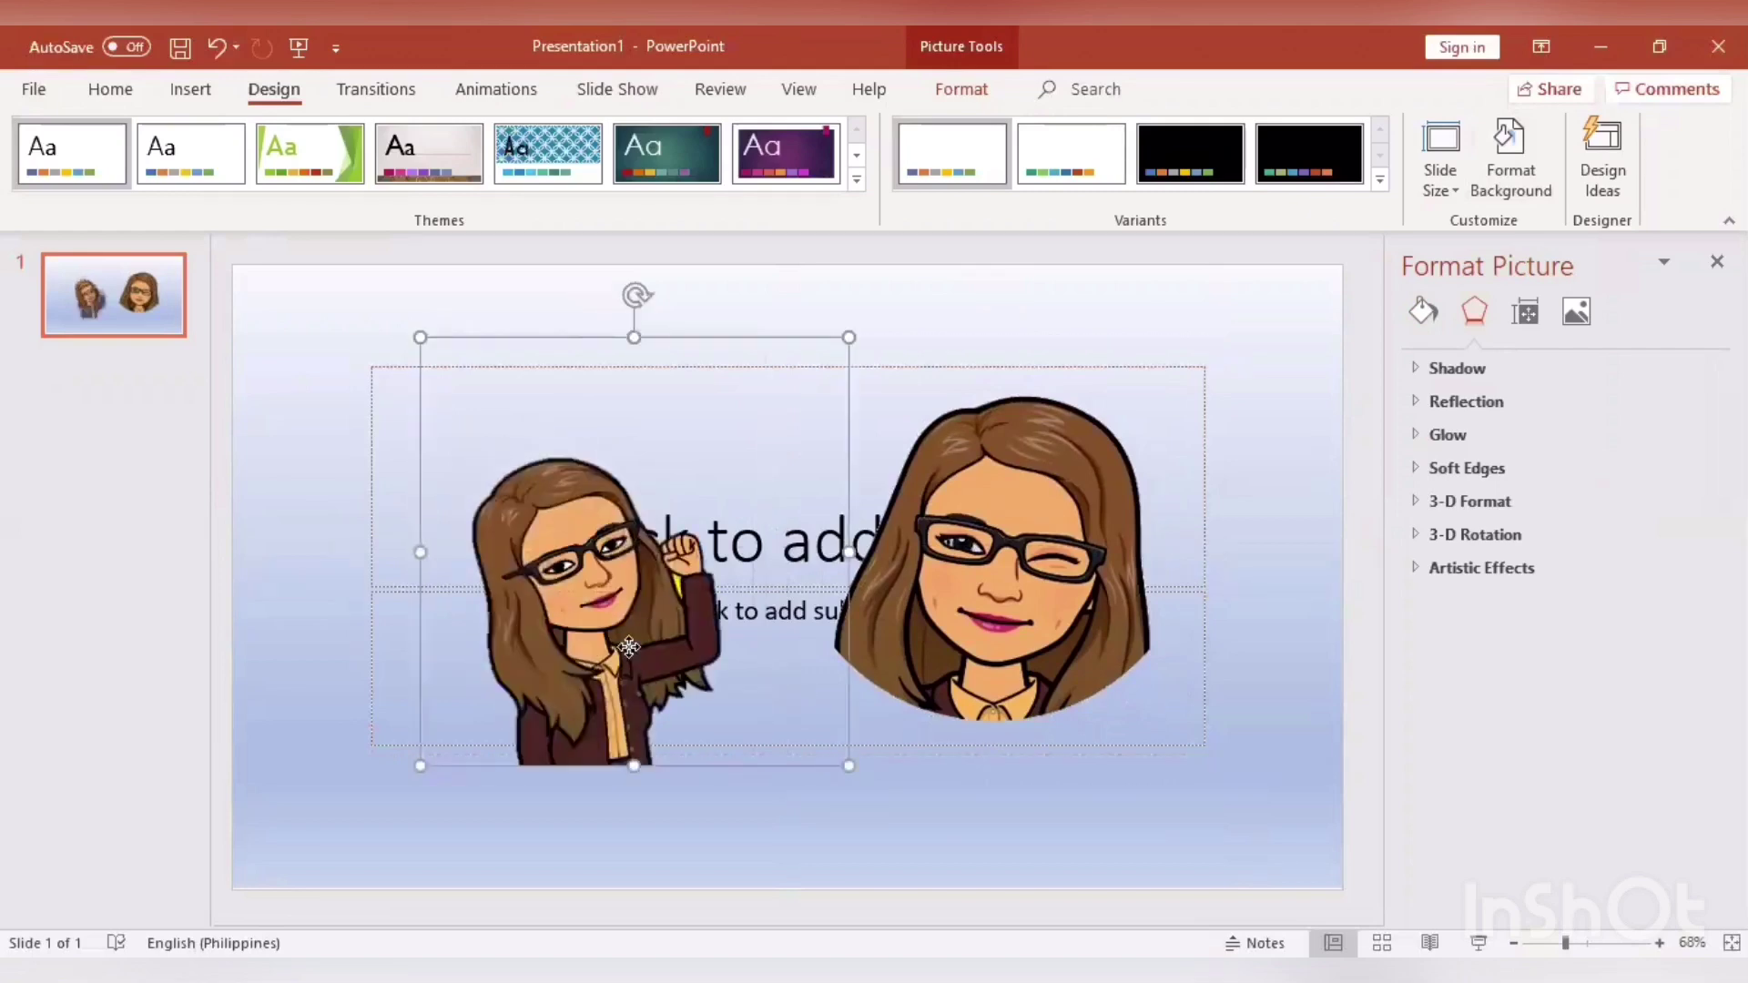
left_click_drag(750, 651, 690, 610)
left_click_drag(887, 626, 885, 624)
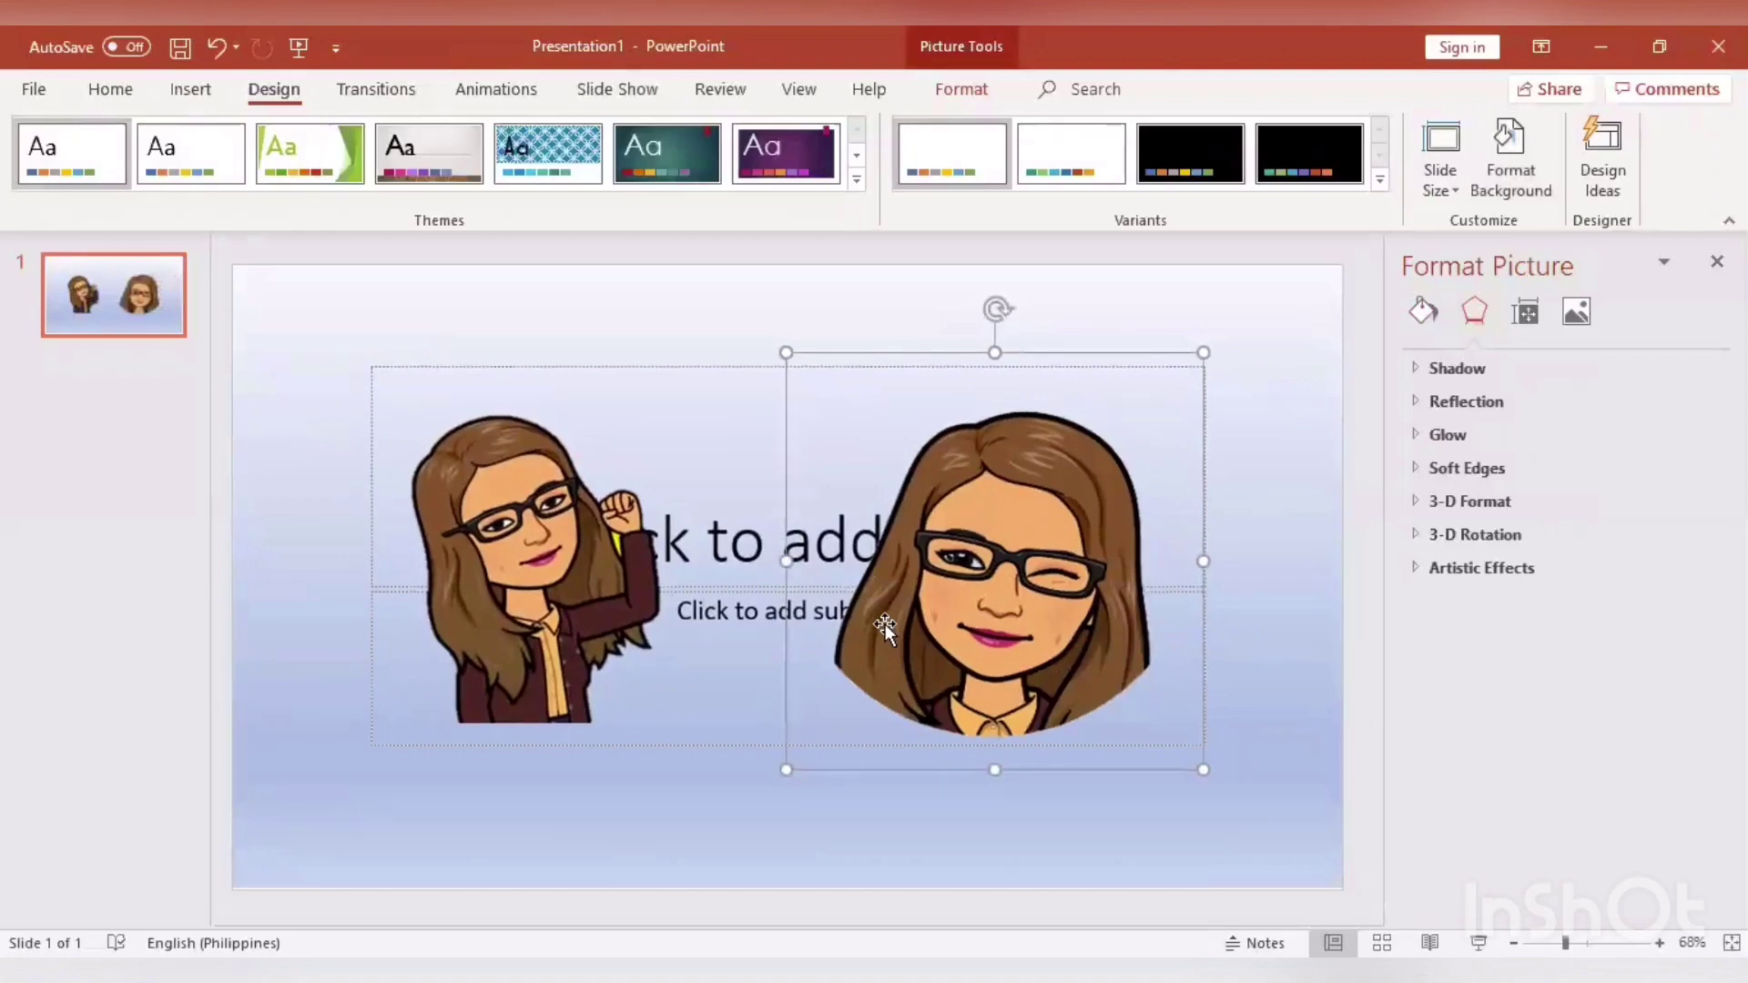